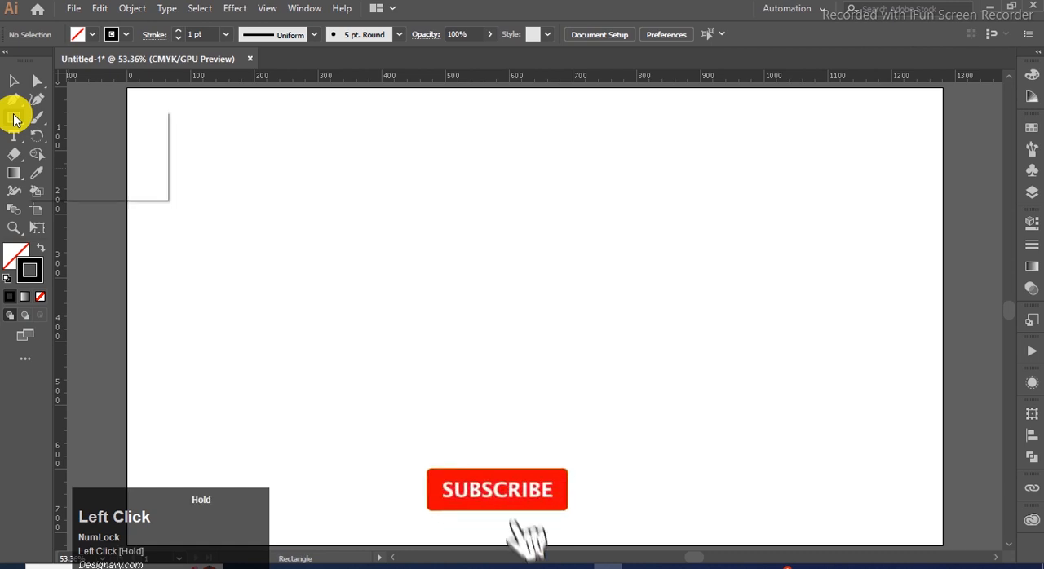
# Create a three-sided polygon with a 50 px radius at the centre of the artboard
pyautogui.click(137, 157)
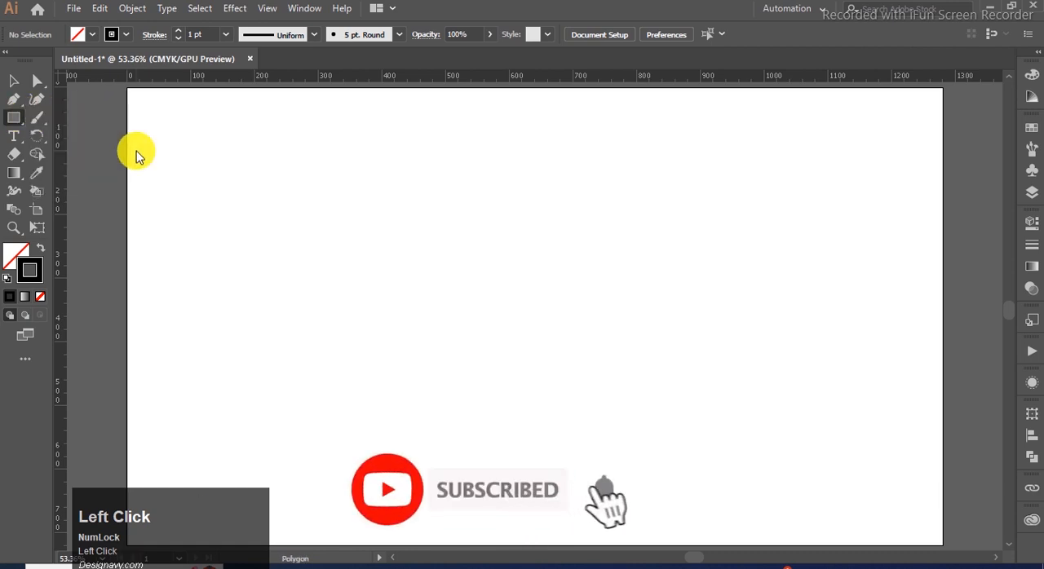
pyautogui.click(533, 315)
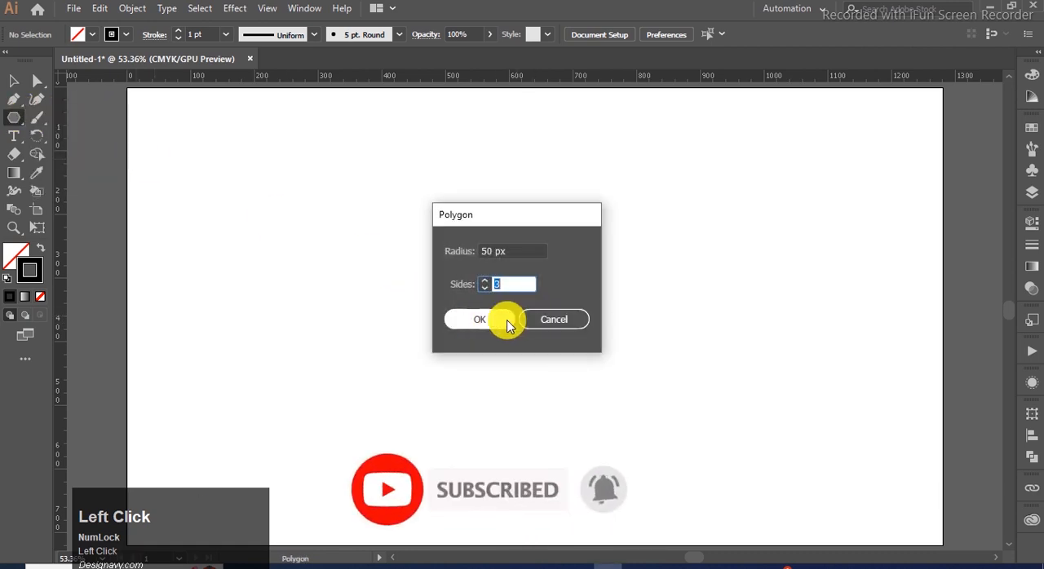
pyautogui.click(479, 319)
# Enlarge the triangle about its centre and narrow its width so it becomes taller than wide
pyautogui.click(14, 81)
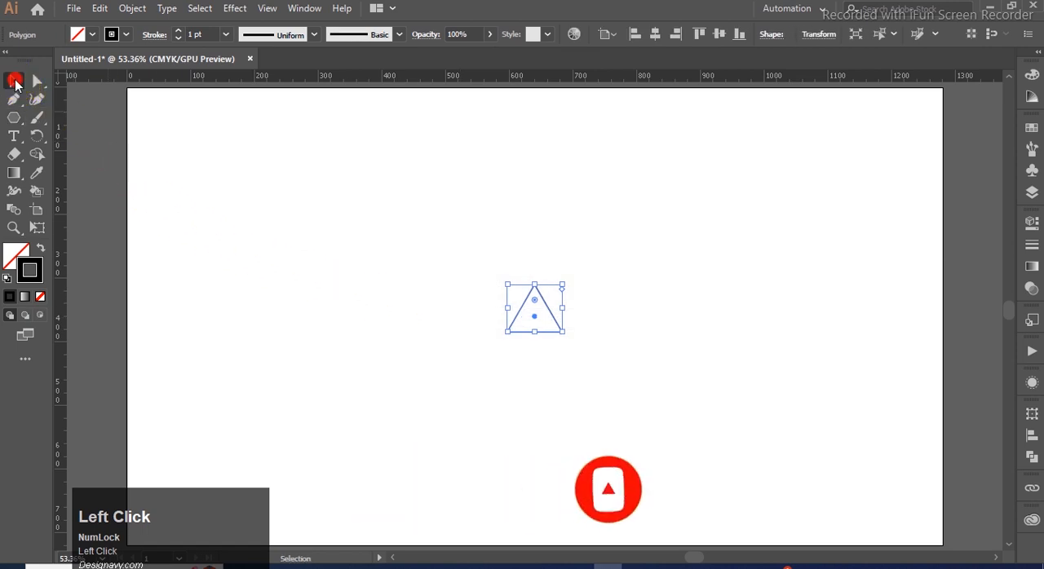
pyautogui.moveTo(562, 334); pyautogui.dragTo(661, 427)
pyautogui.moveTo(660, 282); pyautogui.dragTo(636, 285)
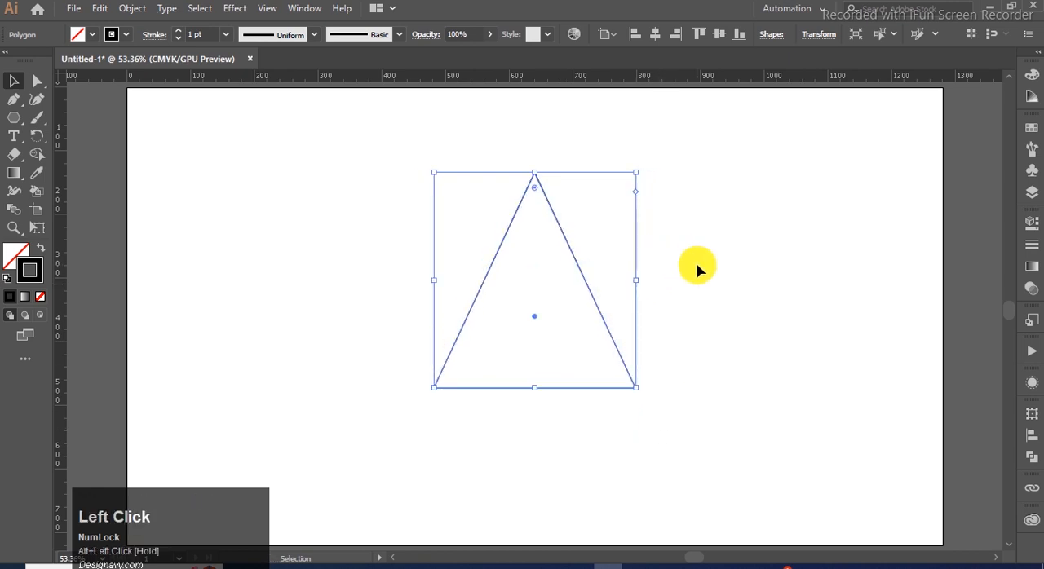
pyautogui.click(602, 315)
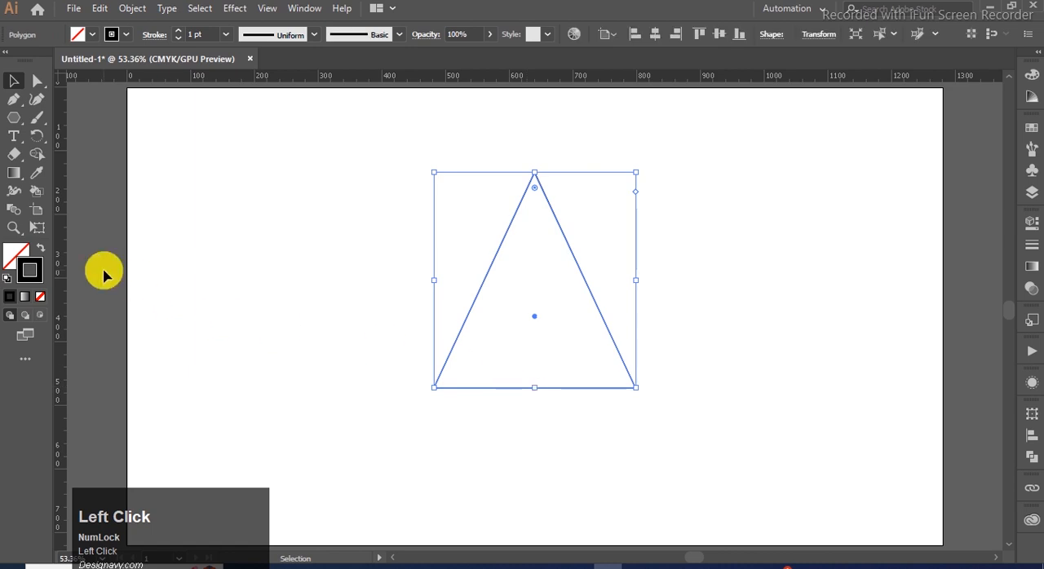
# Add an anchor point at the middle of the triangle's base and delete it to remove the base edge
pyautogui.click(13, 99)
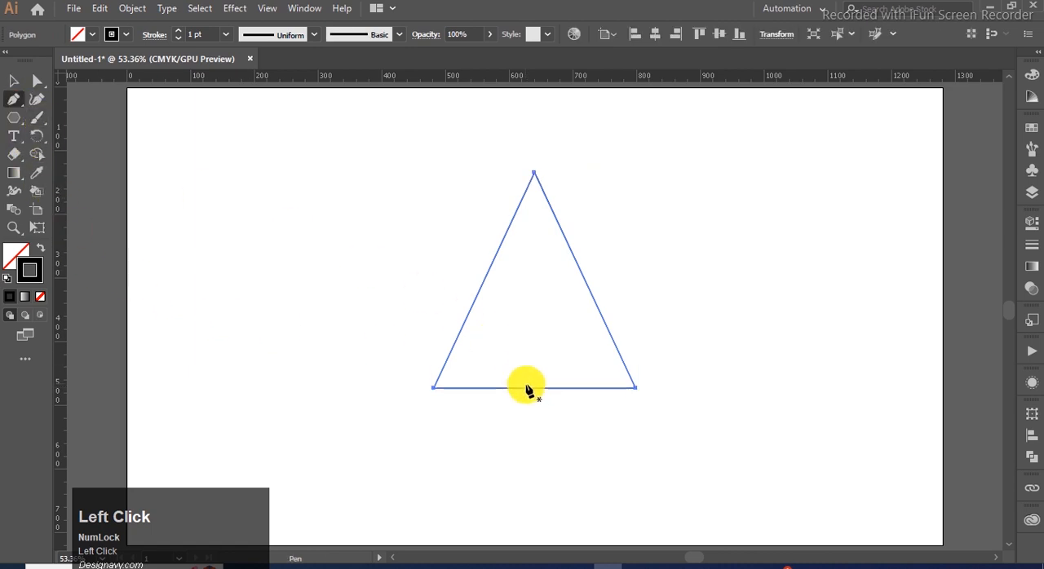
pyautogui.click(535, 388)
pyautogui.click(35, 83)
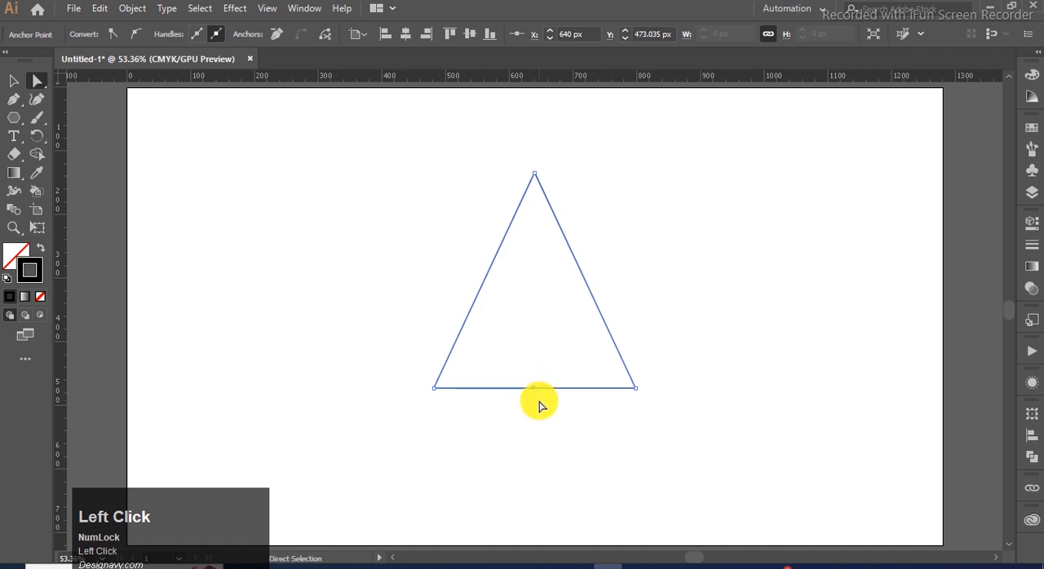
pyautogui.press('Delete')
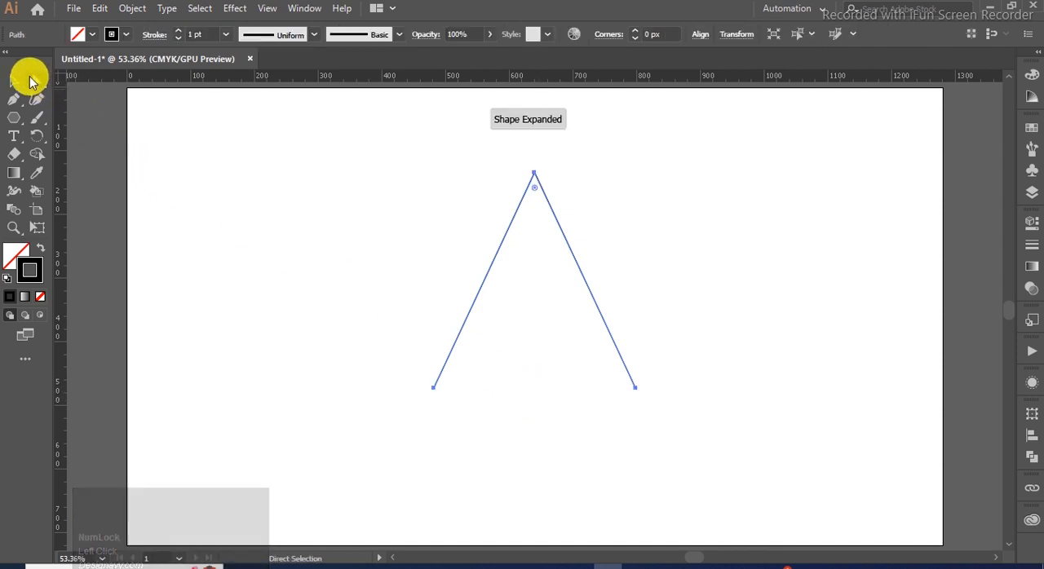
# Move the open inverted-V path slightly straight down and deselect it
pyautogui.click(15, 81)
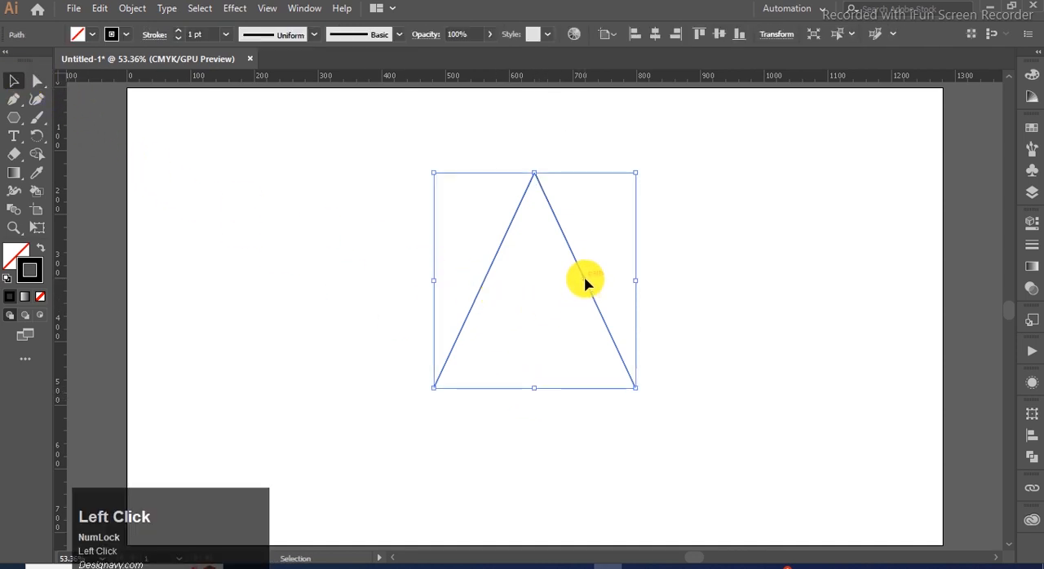
pyautogui.moveTo(585, 281); pyautogui.dragTo(584, 298)
pyautogui.click(666, 264)
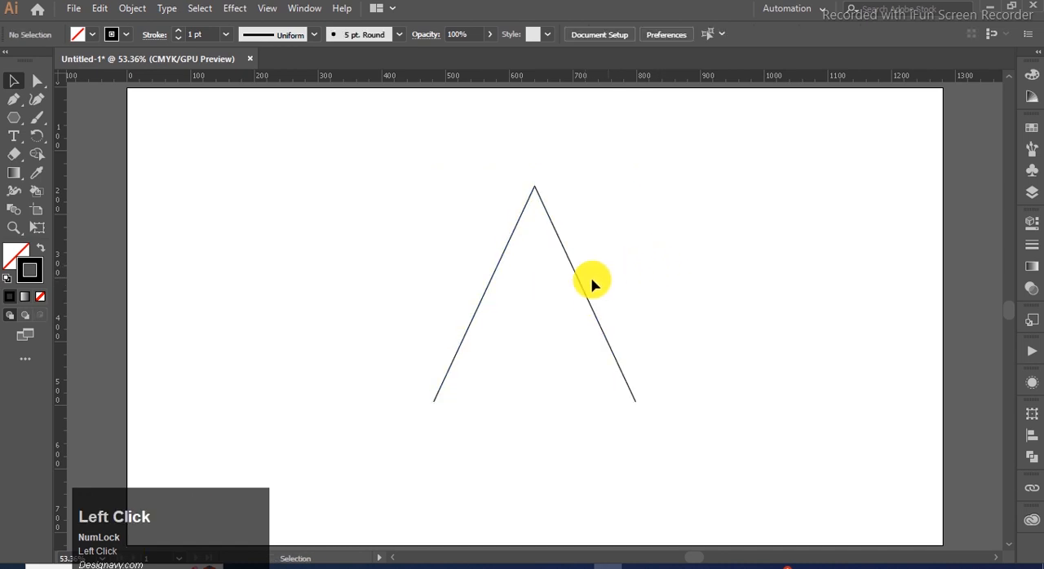
# Draw a rectangle across the two legs, its lower corners on the legs, and raise its upper edge for more height
pyautogui.click(11, 117)
pyautogui.click(49, 120)
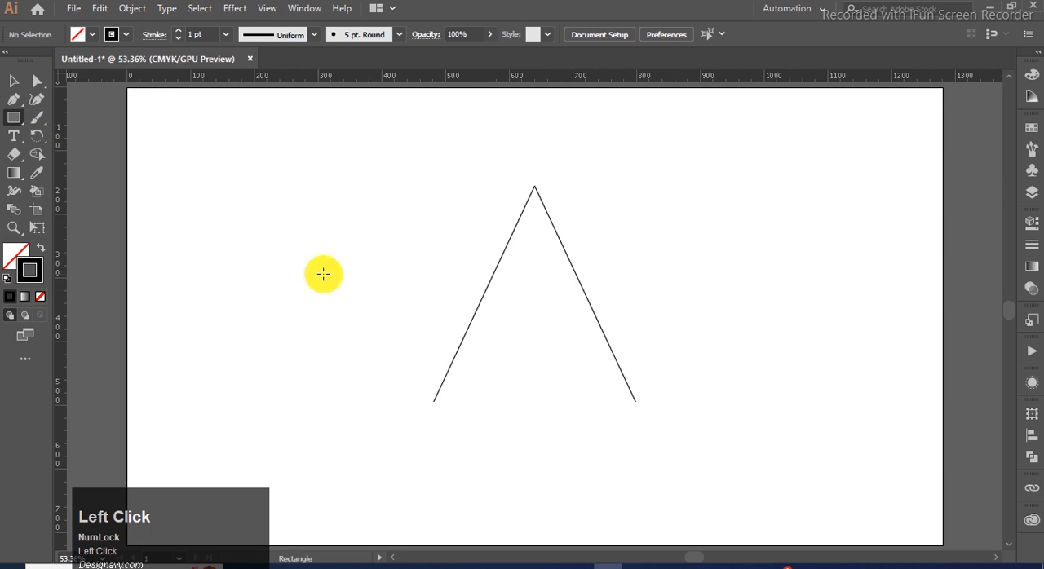
pyautogui.moveTo(485, 294); pyautogui.dragTo(611, 352)
pyautogui.moveTo(486, 327); pyautogui.dragTo(457, 351)
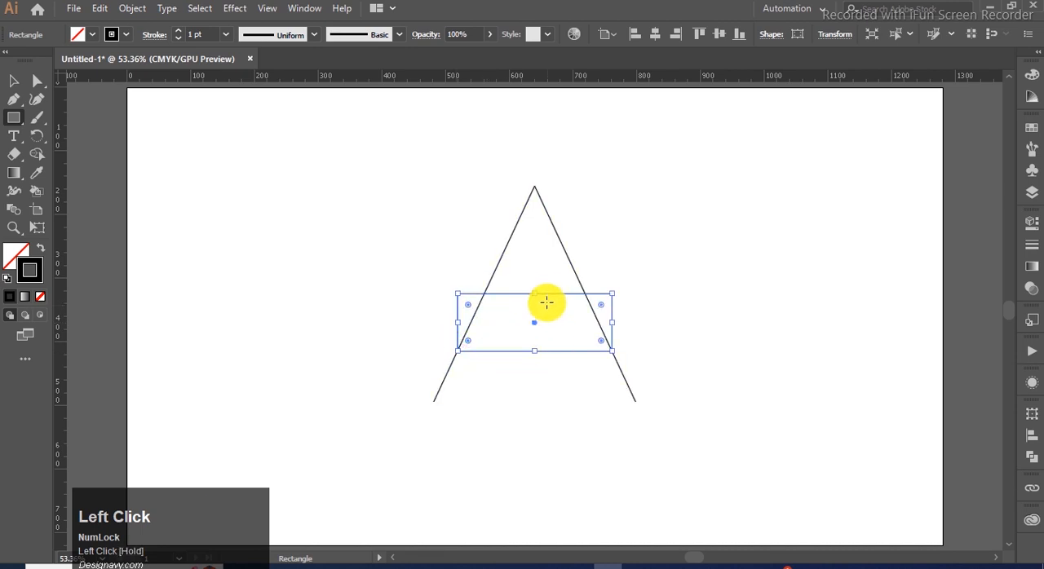
pyautogui.moveTo(536, 293); pyautogui.dragTo(537, 270)
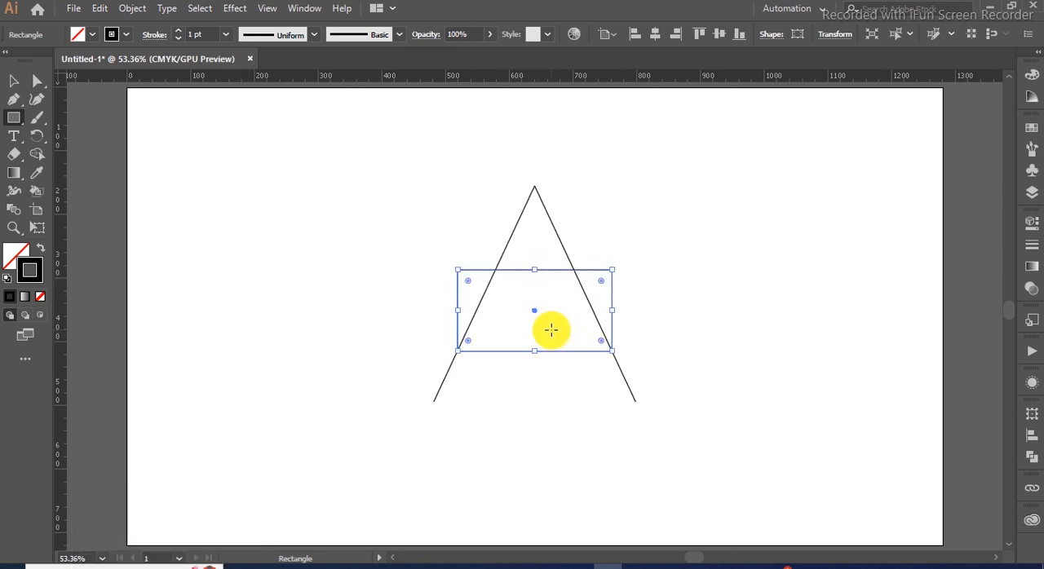
# Move the rectangle's upper-right corner point inward onto the right leg so that its right side follows the slope
pyautogui.click(37, 80)
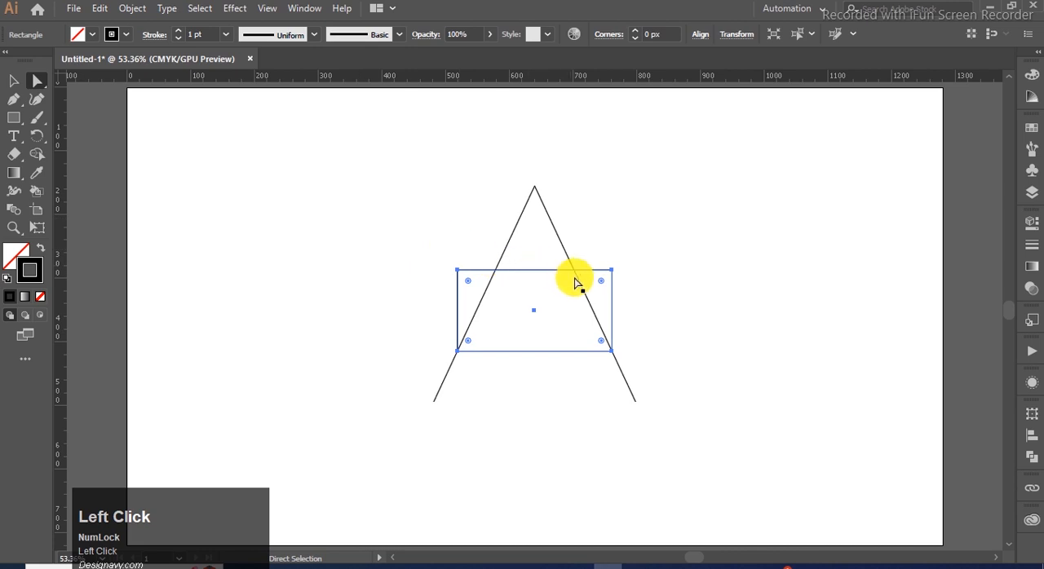
pyautogui.click(616, 275)
pyautogui.moveTo(611, 271); pyautogui.dragTo(574, 271)
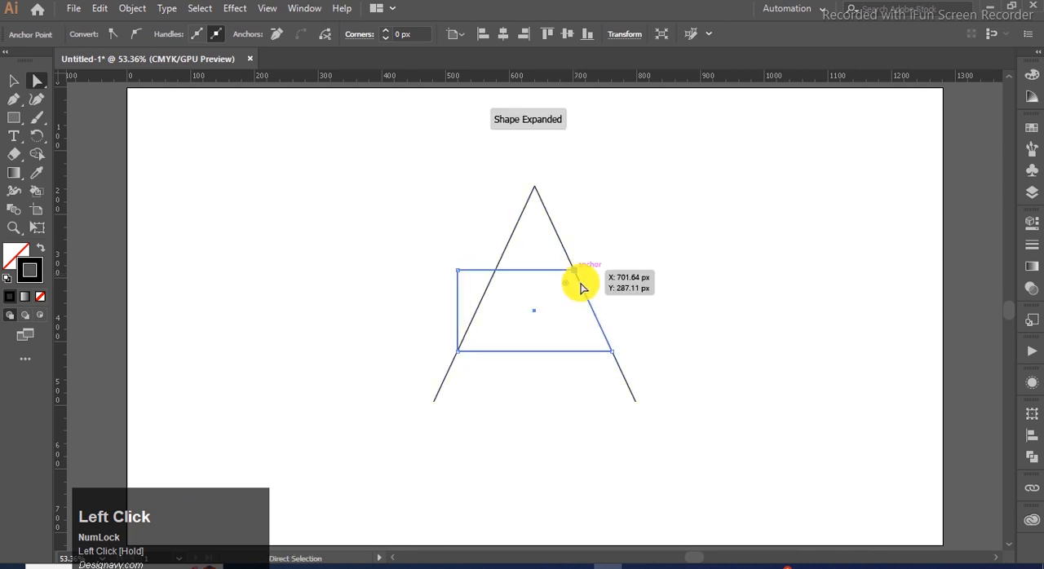
pyautogui.click(595, 343)
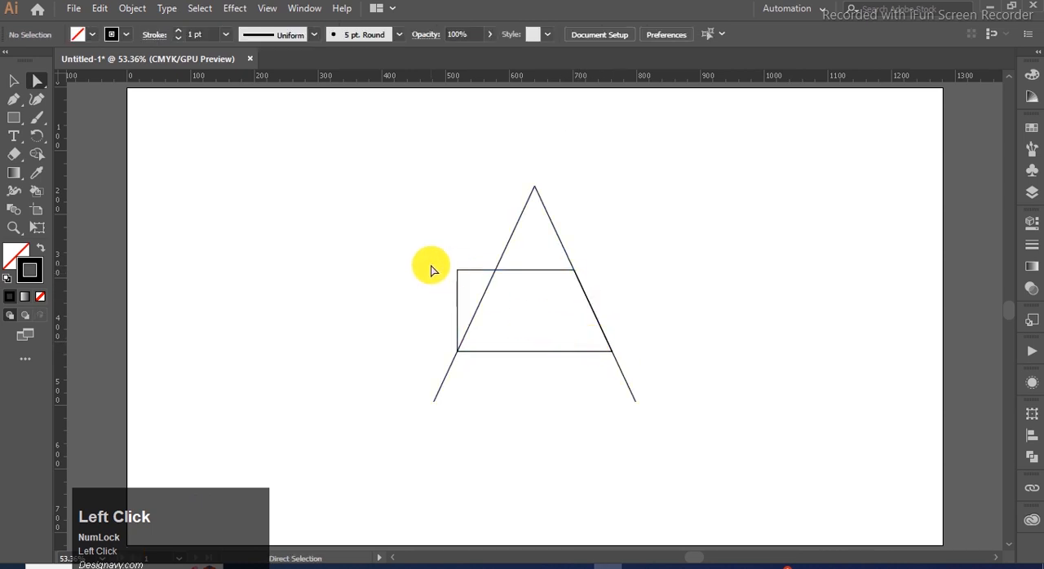
# Round only the lower-right corner of the crossbar shape to a radius of about 90 px
pyautogui.click(470, 274)
pyautogui.click(14, 81)
pyautogui.click(314, 240)
pyautogui.click(495, 356)
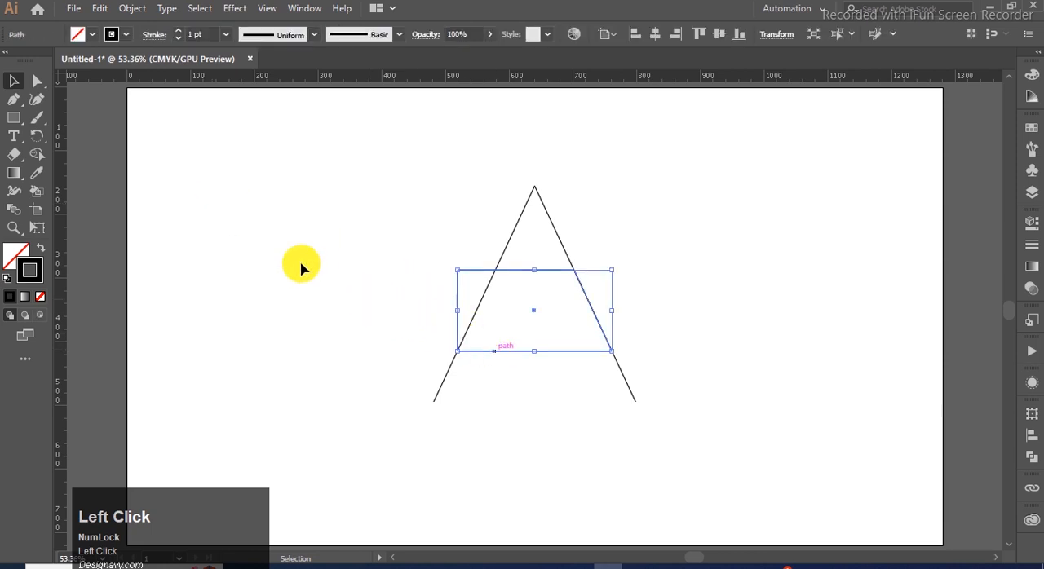
pyautogui.click(36, 81)
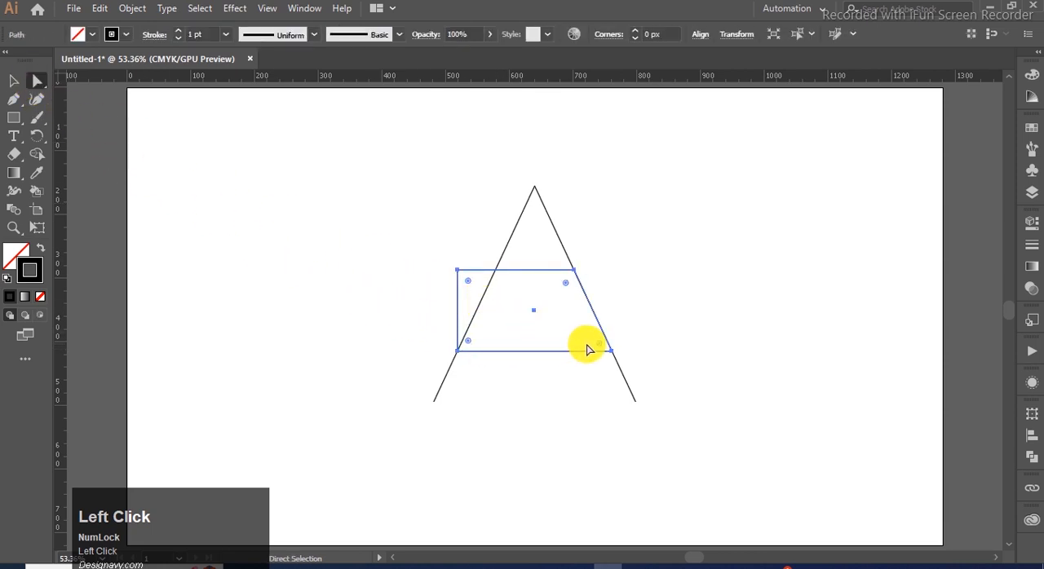
pyautogui.moveTo(600, 349); pyautogui.dragTo(467, 347)
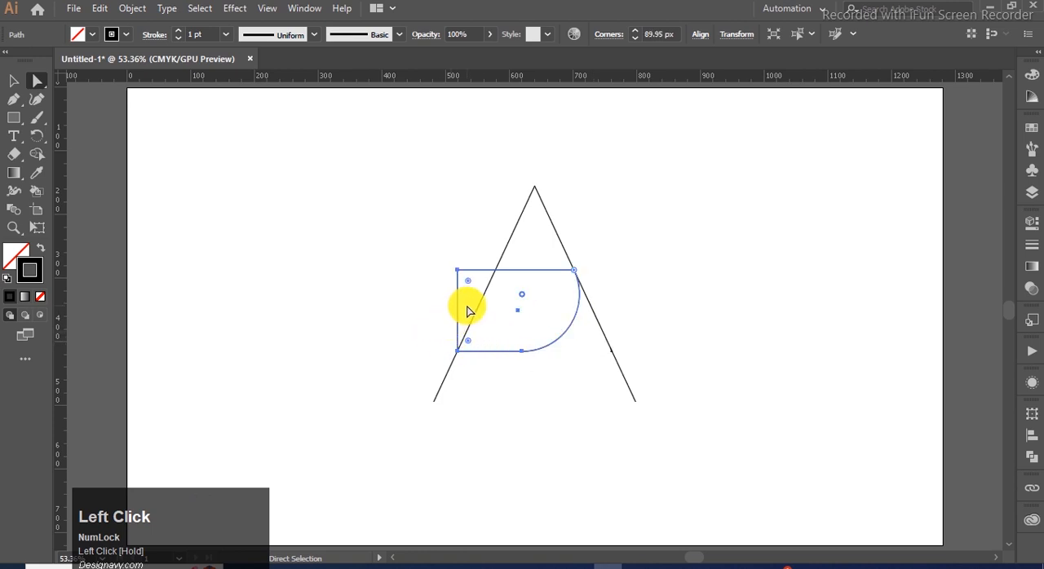
pyautogui.click(401, 247)
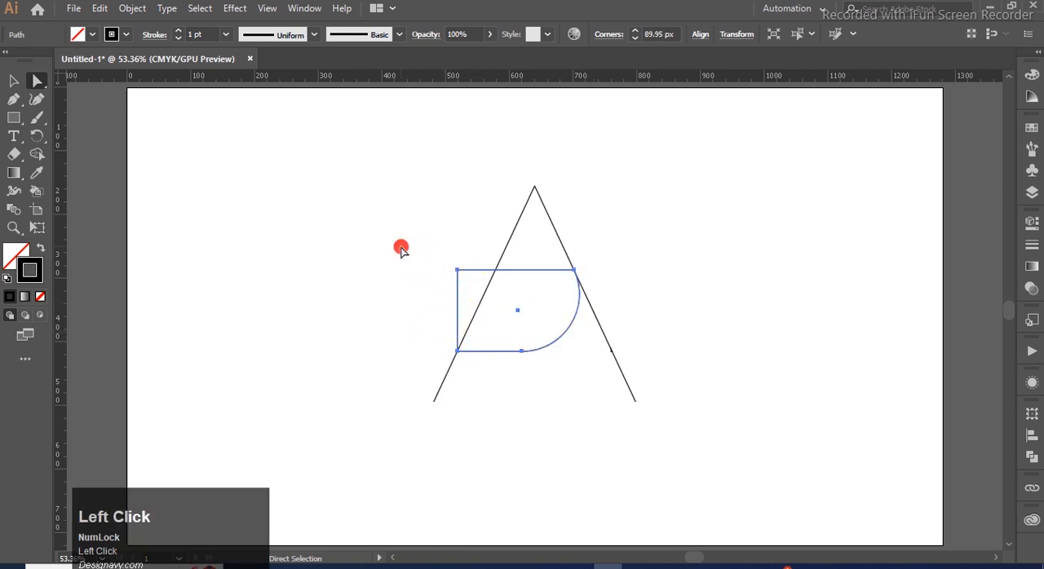
# Delete the upper and left edges of the crossbar shape, keeping only the lower line and its curve
pyautogui.click(483, 356)
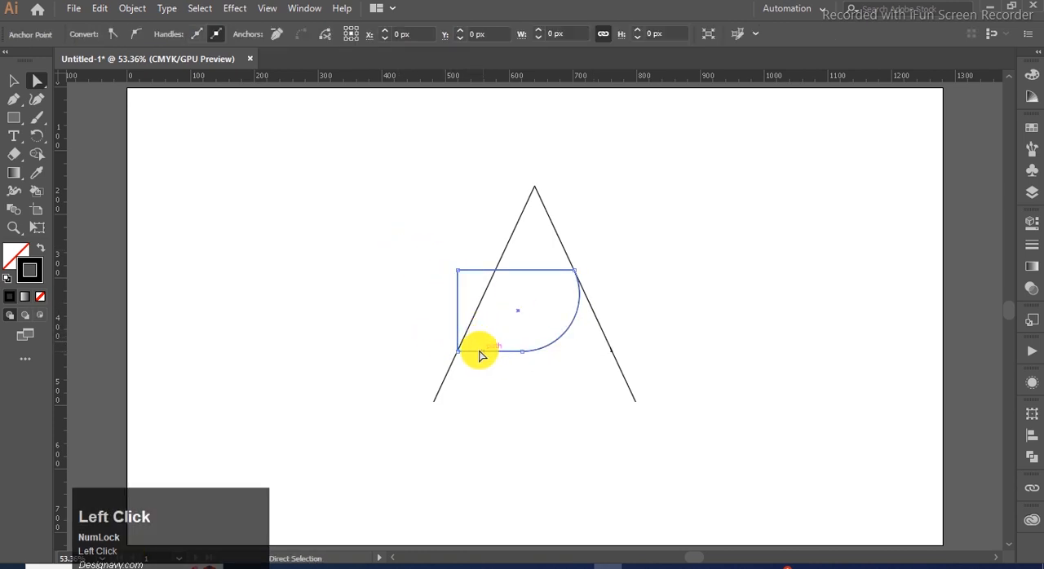
pyautogui.click(458, 271)
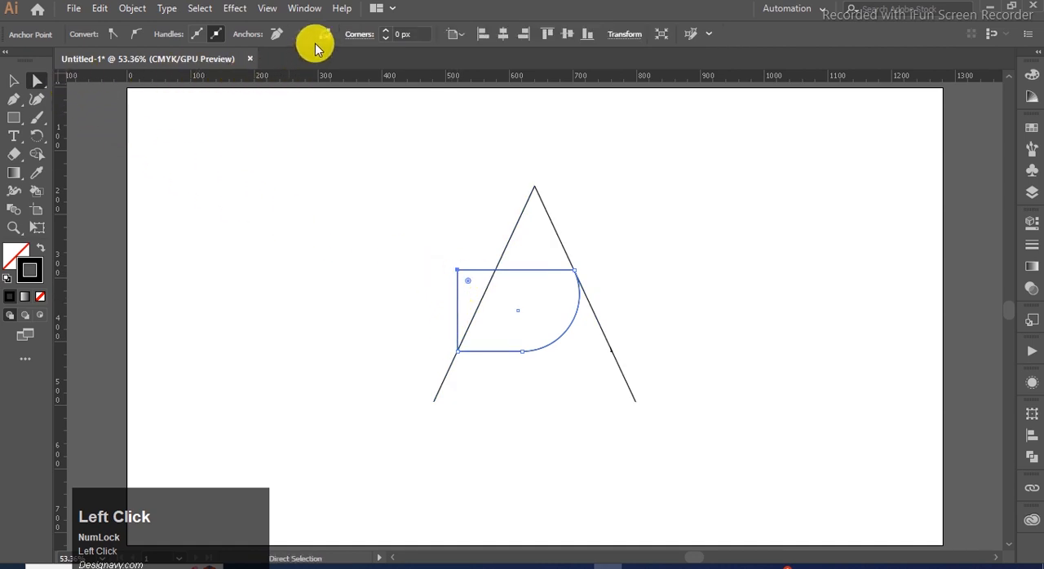
pyautogui.click(333, 144)
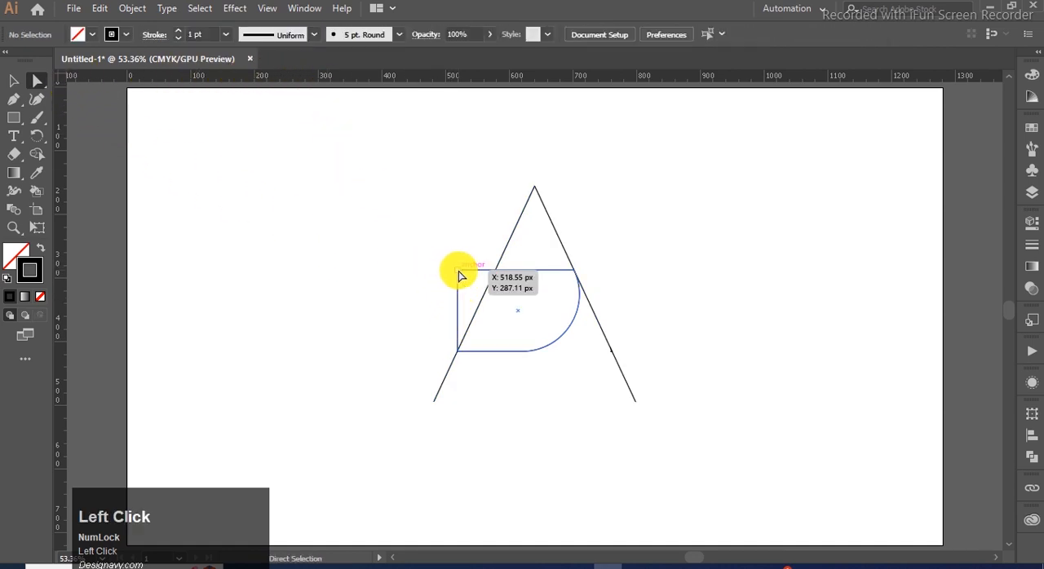
pyautogui.click(458, 272)
pyautogui.press('Delete')
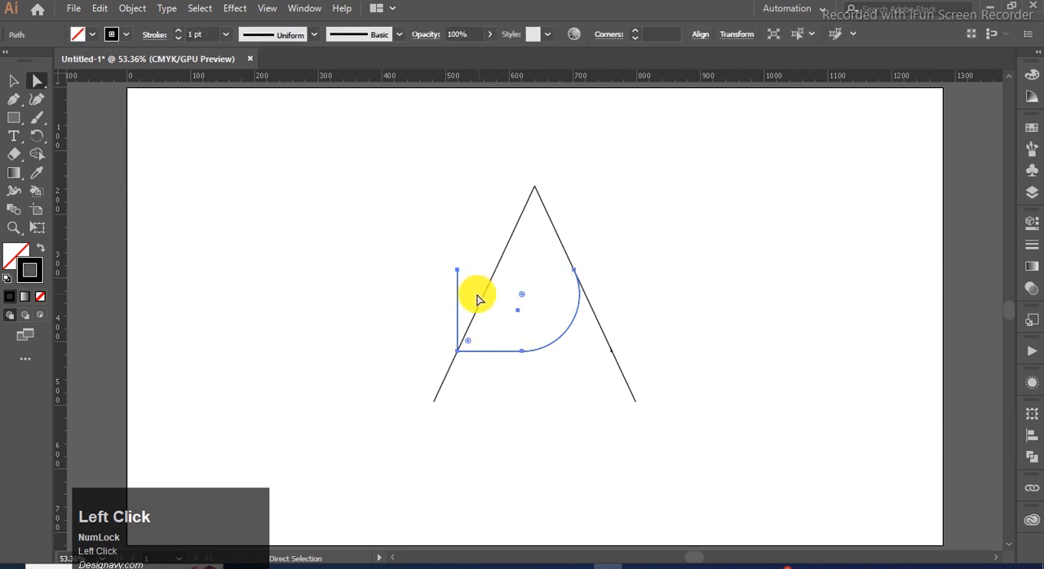
pyautogui.click(458, 276)
pyautogui.press('Delete')
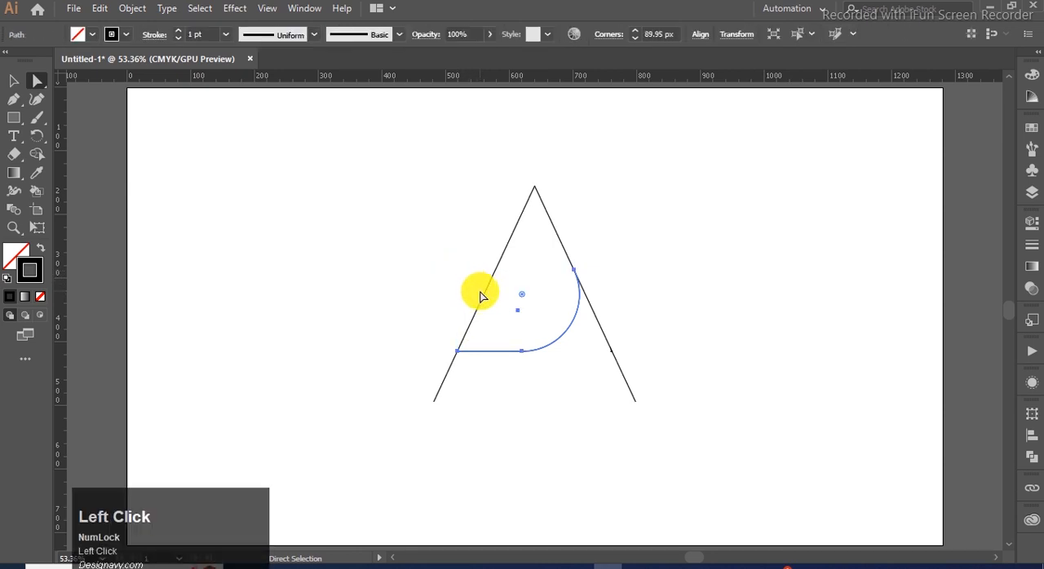
pyautogui.click(14, 81)
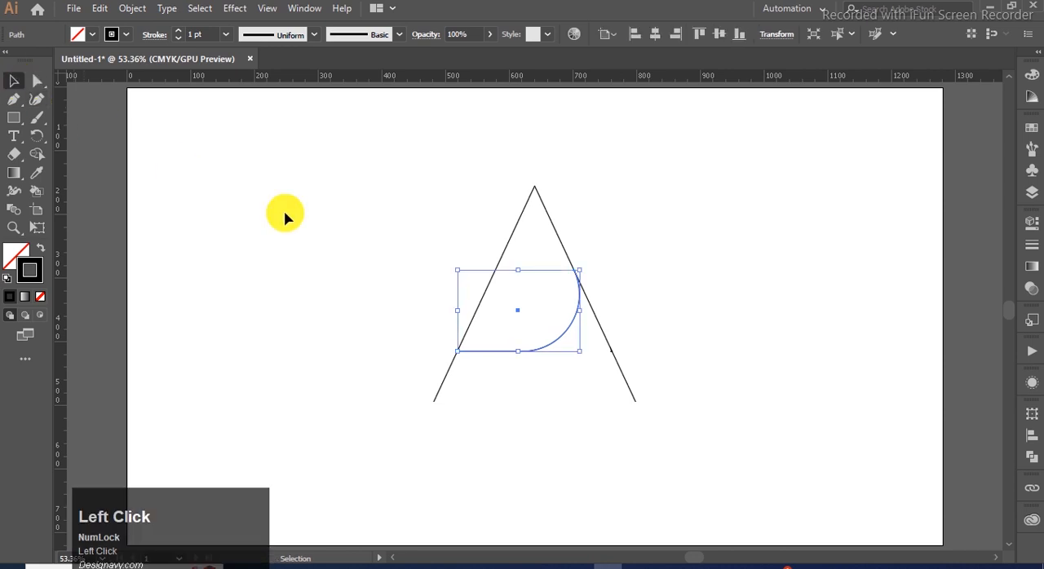
# Select the inverted-V and crossbar paths and set their stroke weight to 54 pt
pyautogui.click(651, 253)
pyautogui.moveTo(653, 245); pyautogui.dragTo(394, 422)
pyautogui.click(1032, 245)
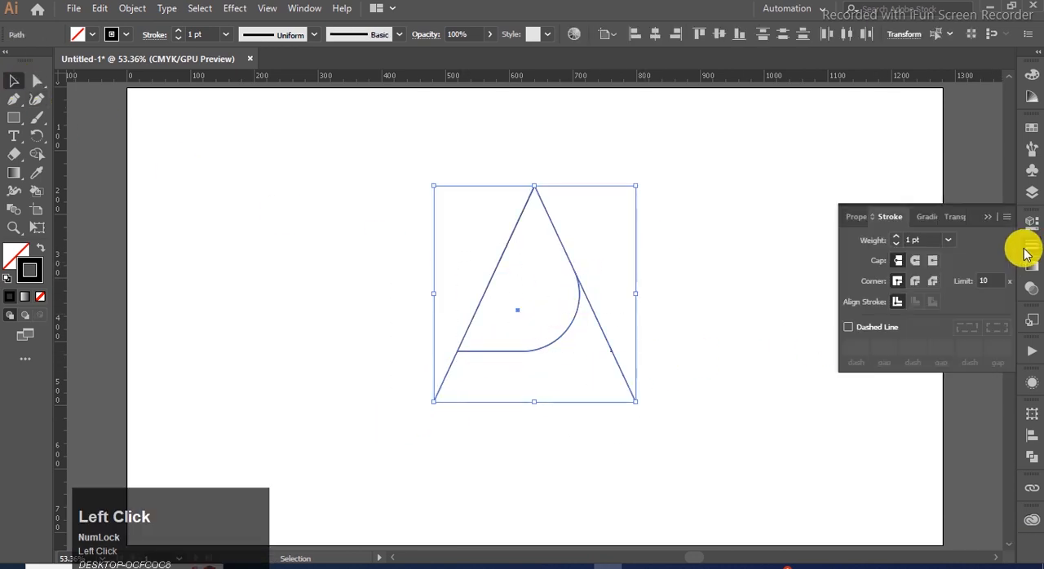
pyautogui.scroll(17, 923, 241)
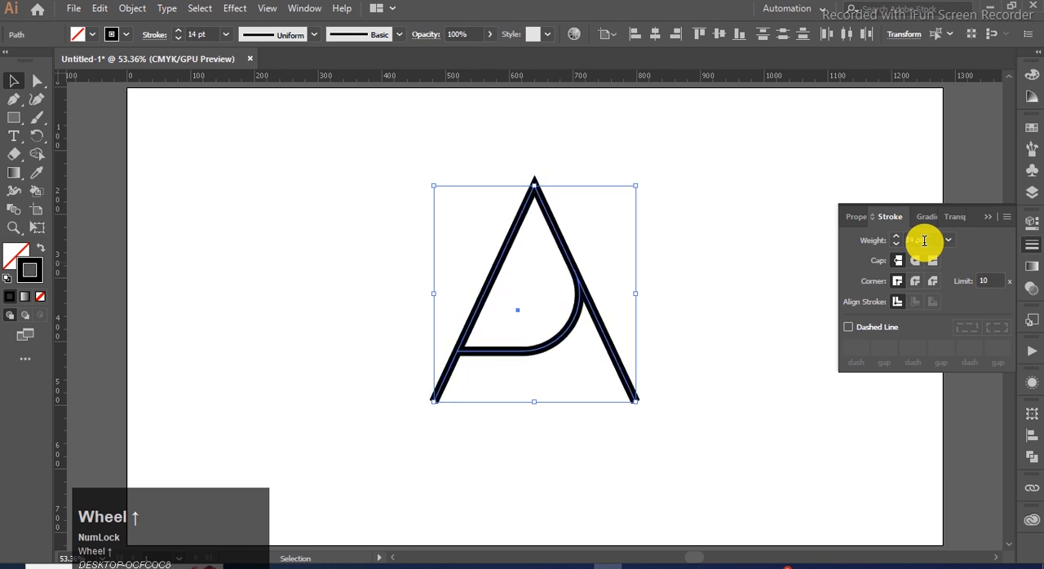
pyautogui.scroll(20, 924, 241)
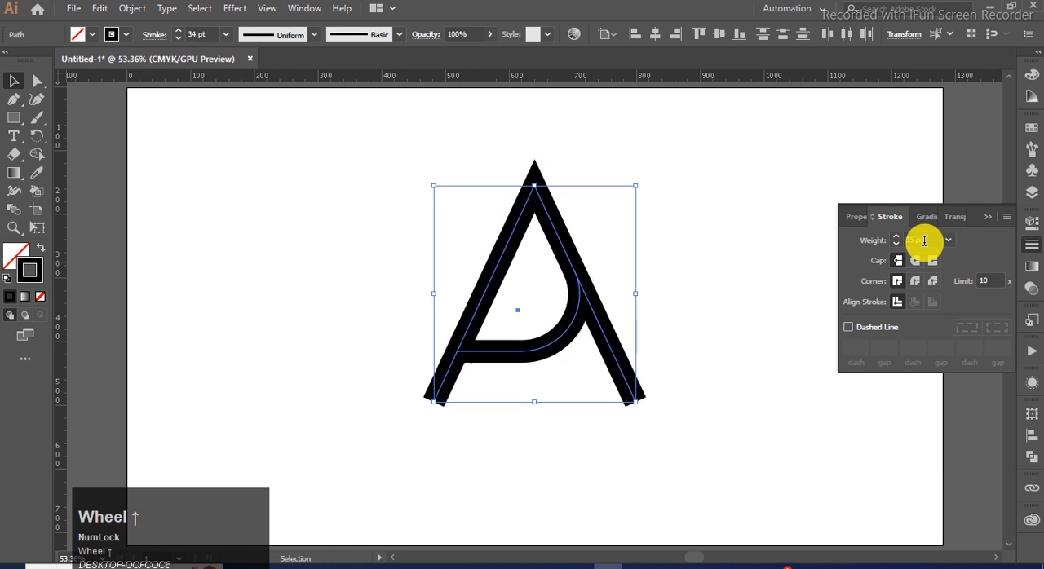
pyautogui.scroll(14, 924, 240)
pyautogui.scroll(-2, 924, 241)
pyautogui.scroll(-1, 924, 240)
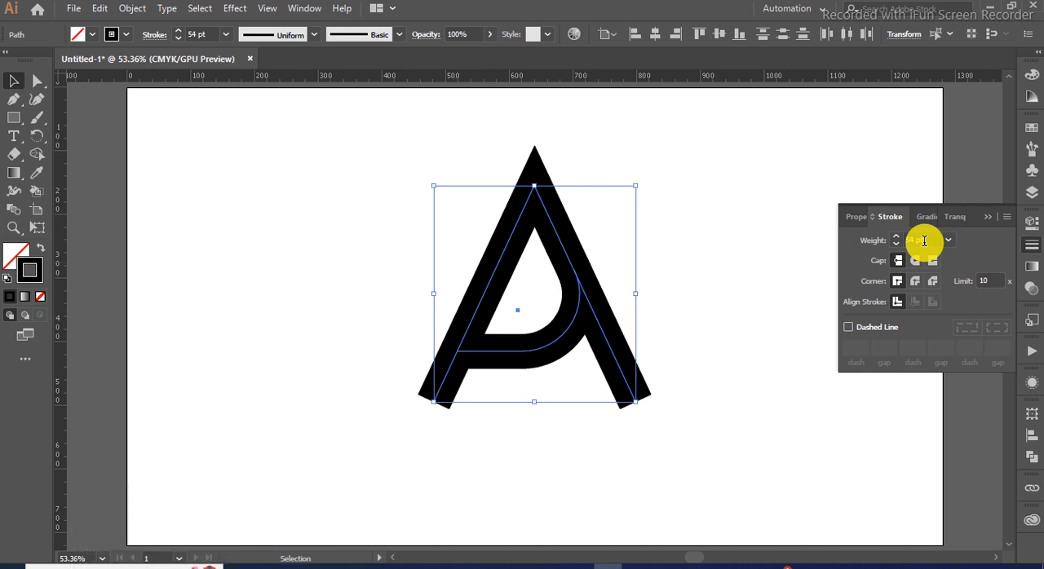
pyautogui.click(983, 221)
# Place a horizontal ruler guide across the lower endpoints of the letter's two leg paths
pyautogui.click(776, 241)
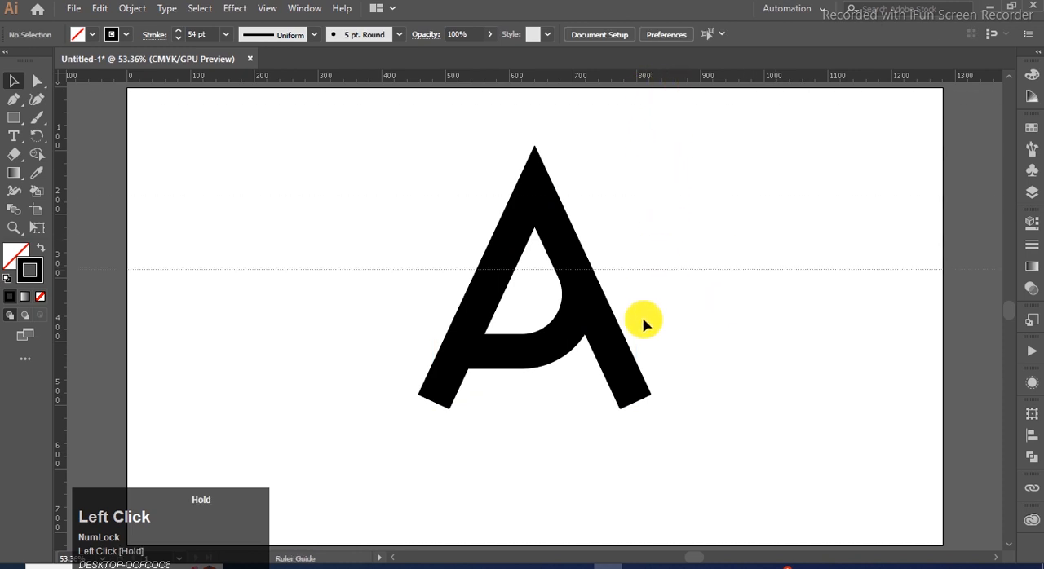
pyautogui.click(638, 408)
pyautogui.moveTo(636, 405); pyautogui.dragTo(638, 407)
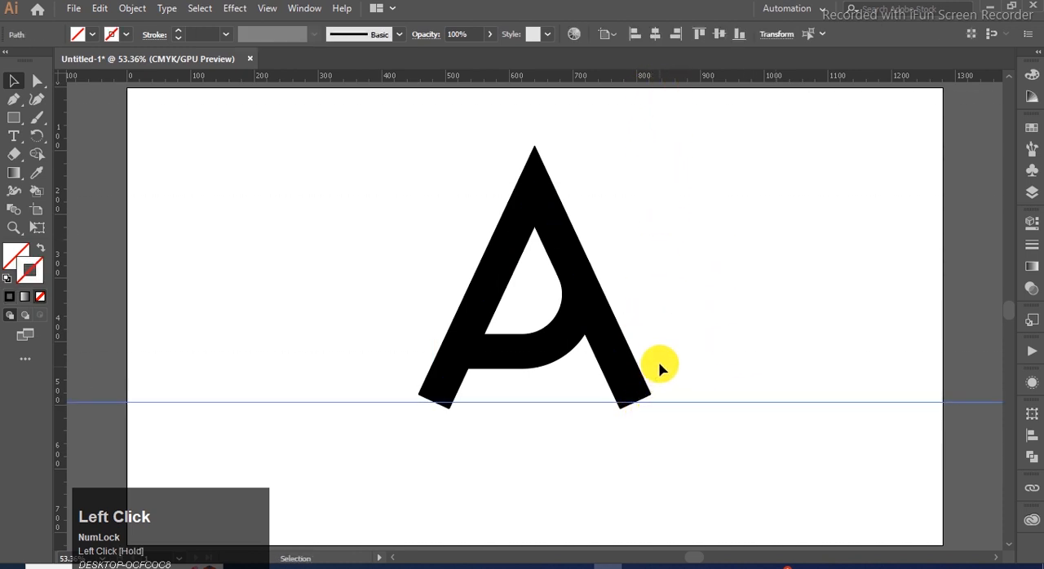
# Expand the fill and stroke of the inverted-V and crossbar paths into solid shapes, then deselect them
pyautogui.moveTo(644, 159); pyautogui.dragTo(446, 362)
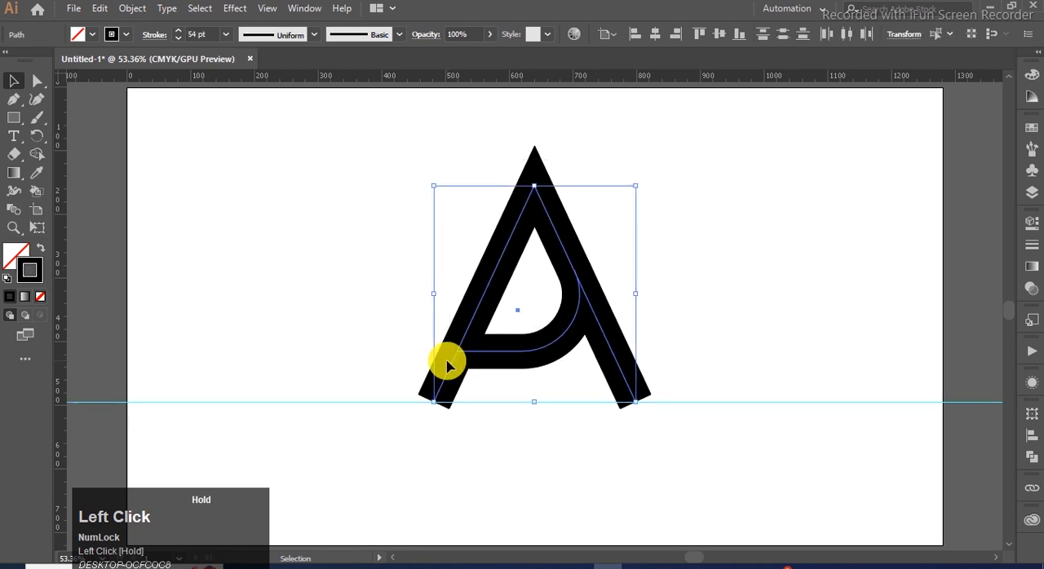
pyautogui.click(135, 10)
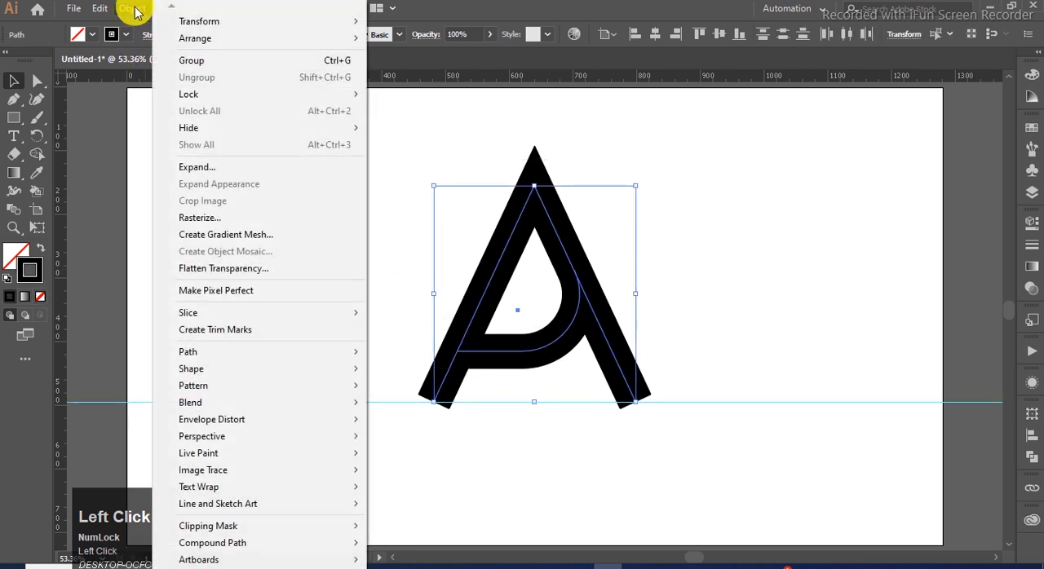
pyautogui.click(230, 168)
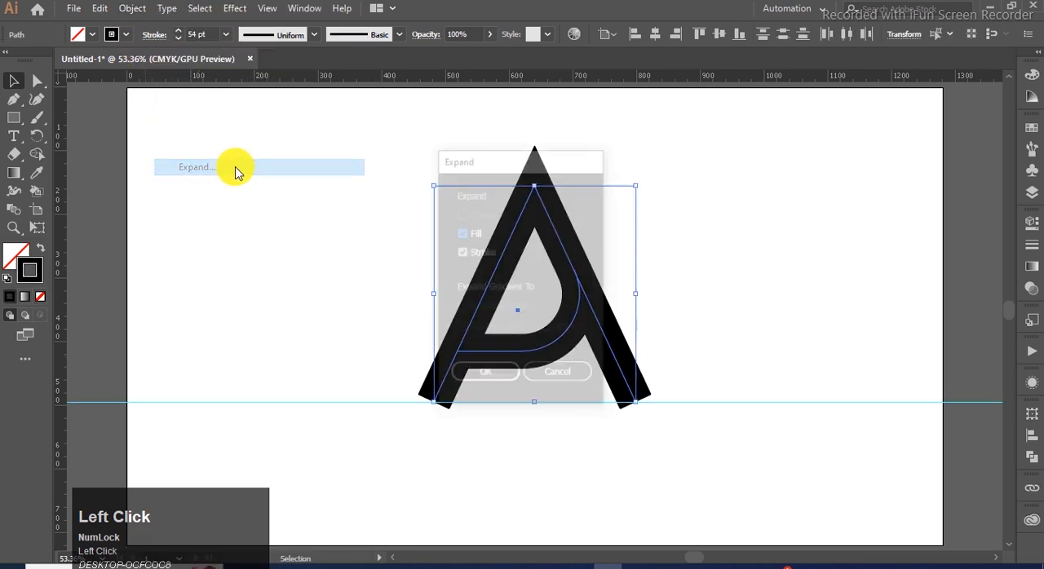
pyautogui.click(476, 381)
pyautogui.click(680, 319)
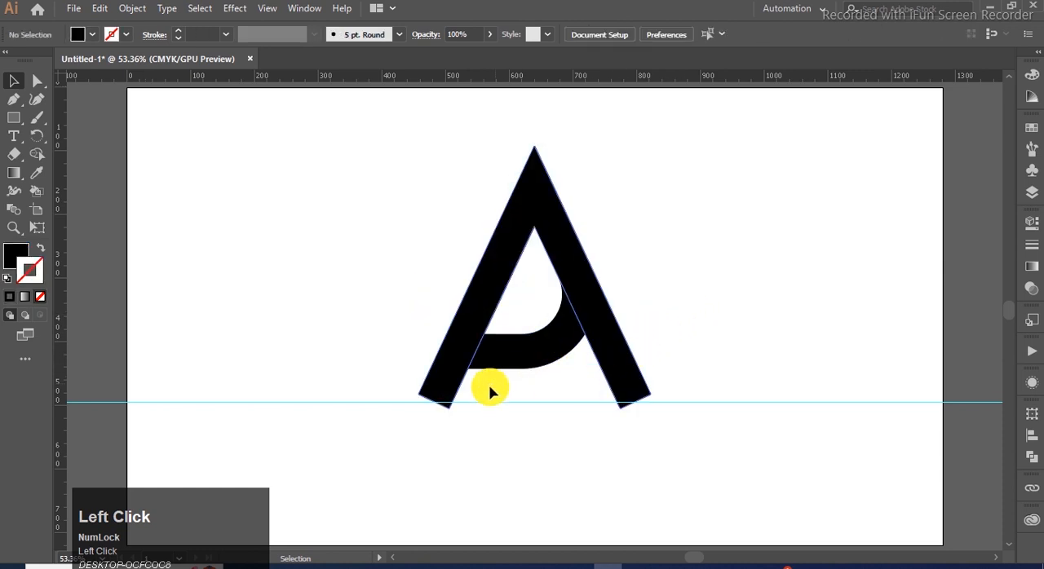
# Lower the ruler guide to the legs' lowest corners and extend each leg's outer corner down to it for flat feet
pyautogui.moveTo(658, 403); pyautogui.dragTo(625, 415)
pyautogui.click(633, 404)
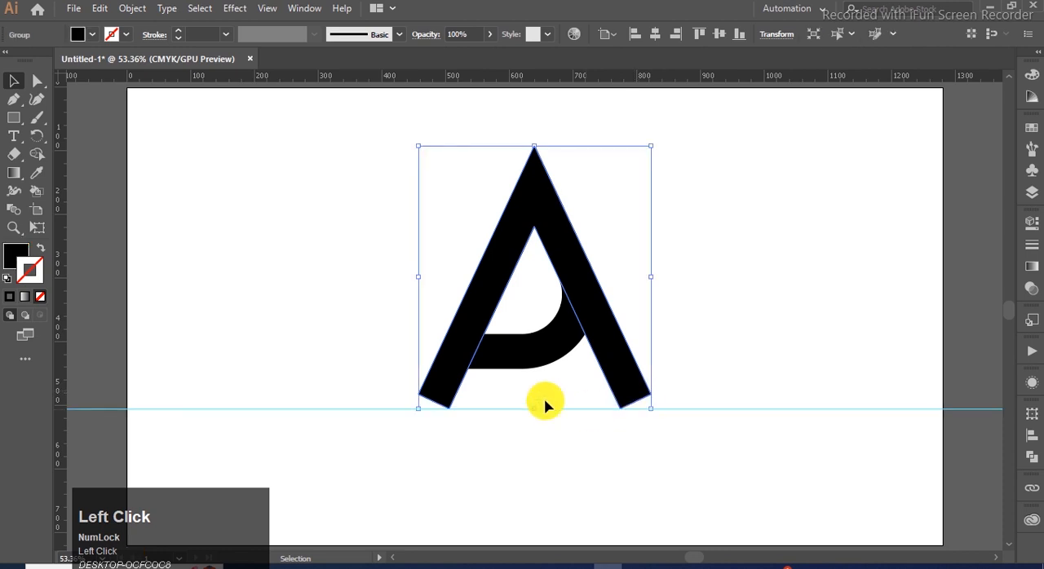
pyautogui.click(36, 80)
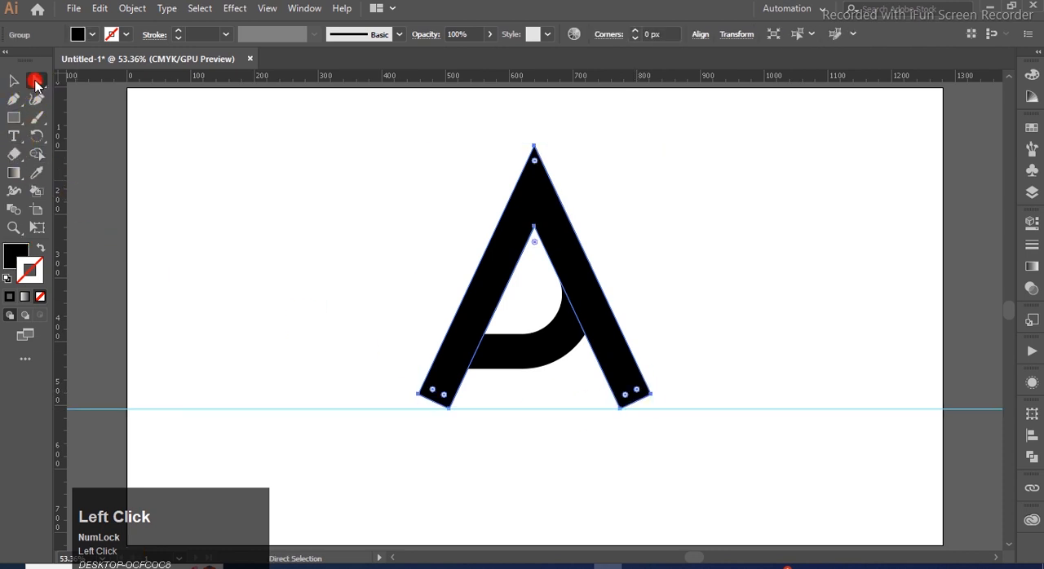
pyautogui.click(651, 398)
pyautogui.moveTo(652, 405); pyautogui.dragTo(659, 416)
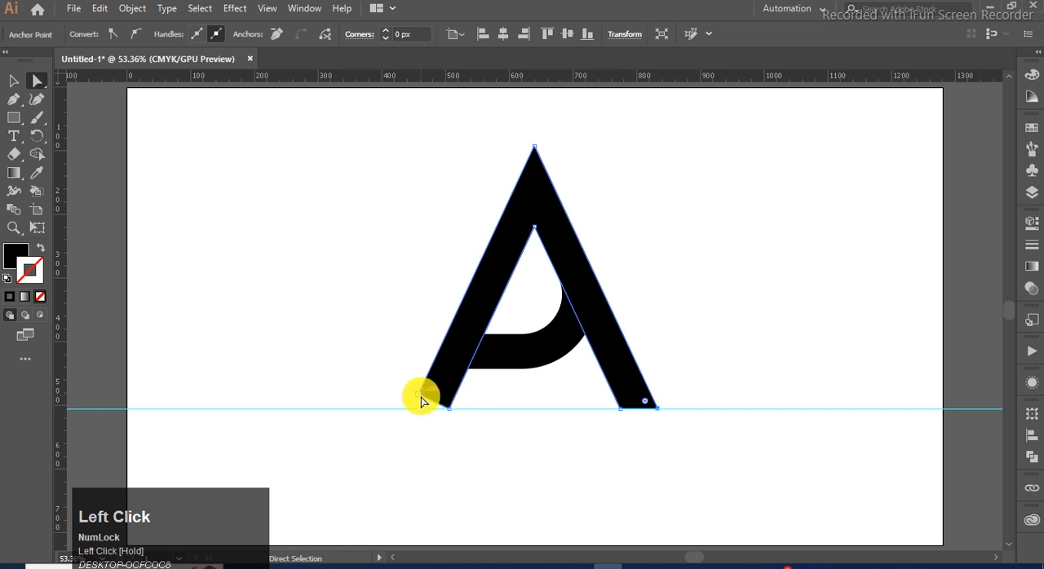
pyautogui.moveTo(416, 406); pyautogui.dragTo(413, 410)
# Stretch the crossbar's left end horizontally by about 48 px so it extends past the left leg's outer edge
pyautogui.click(509, 350)
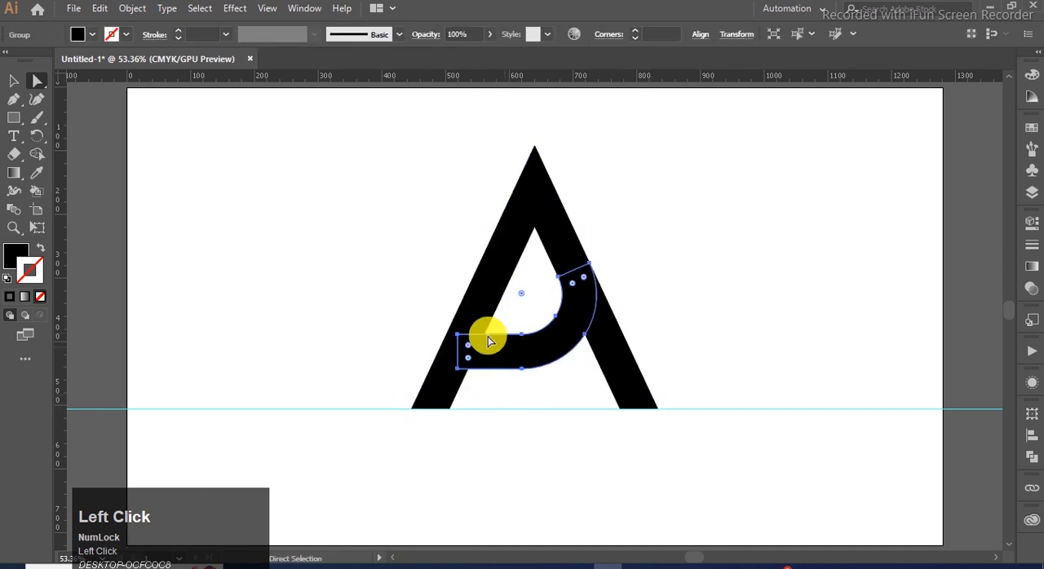
pyautogui.click(14, 80)
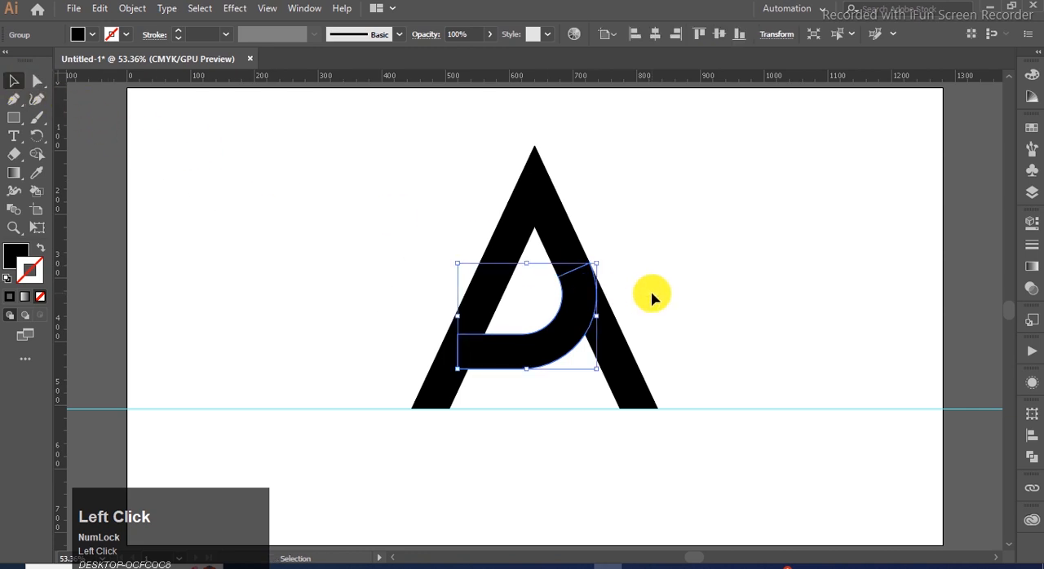
pyautogui.click(32, 81)
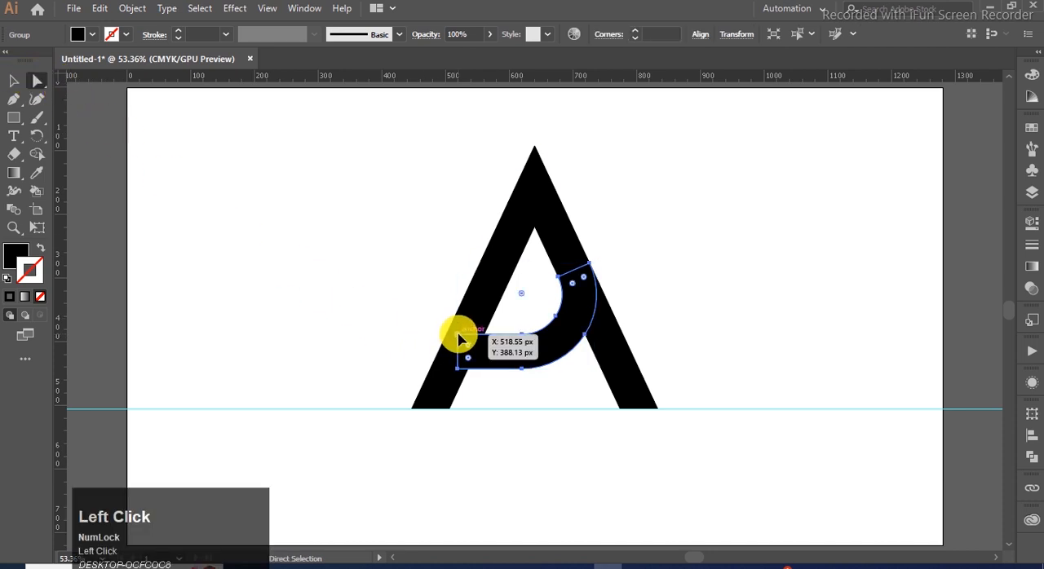
pyautogui.click(457, 369)
pyautogui.moveTo(457, 367); pyautogui.dragTo(451, 371)
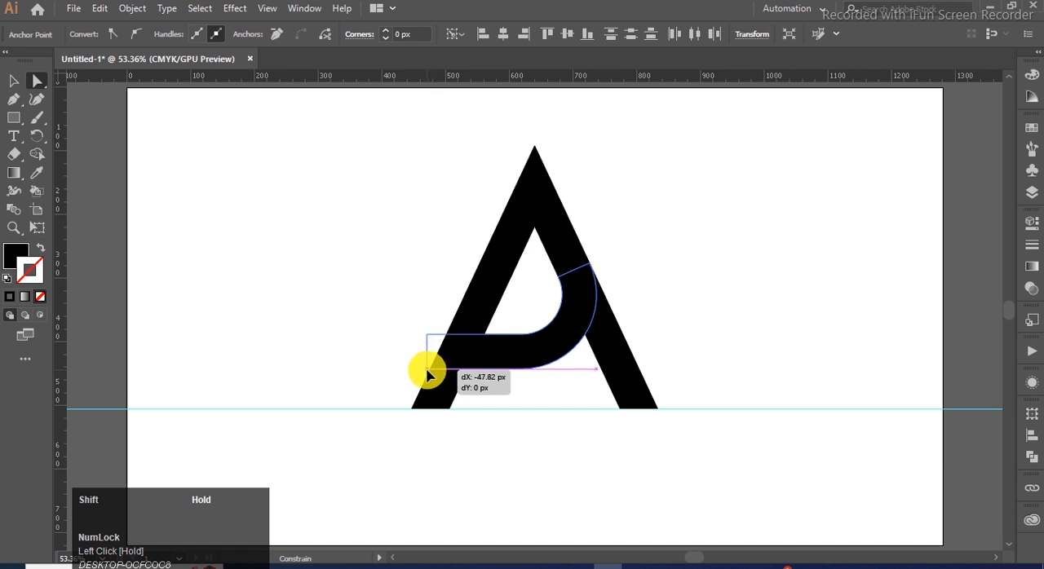
pyautogui.moveTo(430, 375); pyautogui.dragTo(428, 374)
pyautogui.click(15, 81)
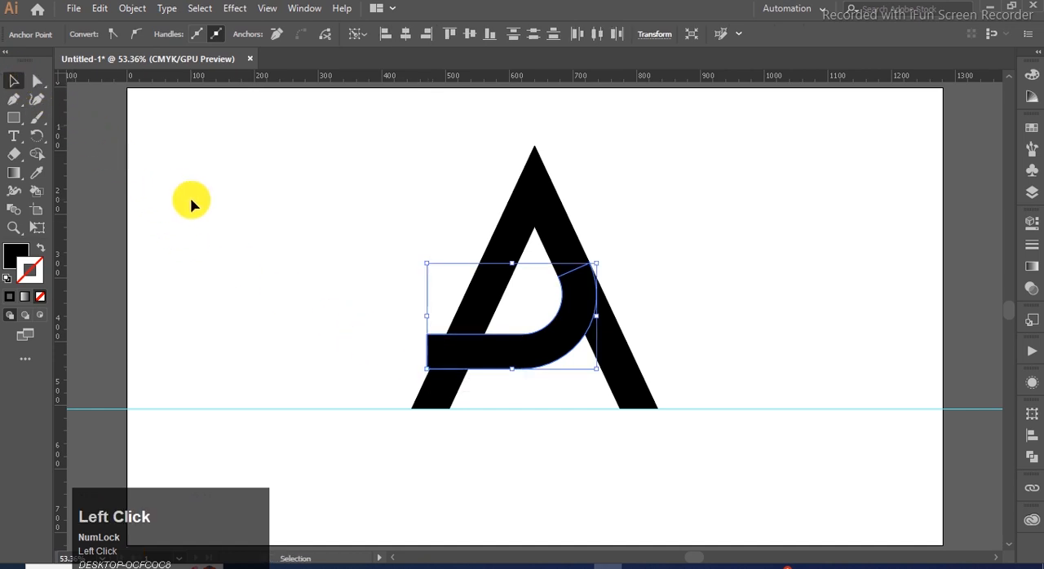
pyautogui.click(188, 203)
# Offset the crossbar shape's path by 15 px with Miter joins and a miter limit of 4
pyautogui.moveTo(682, 224); pyautogui.dragTo(653, 269)
pyautogui.click(539, 340)
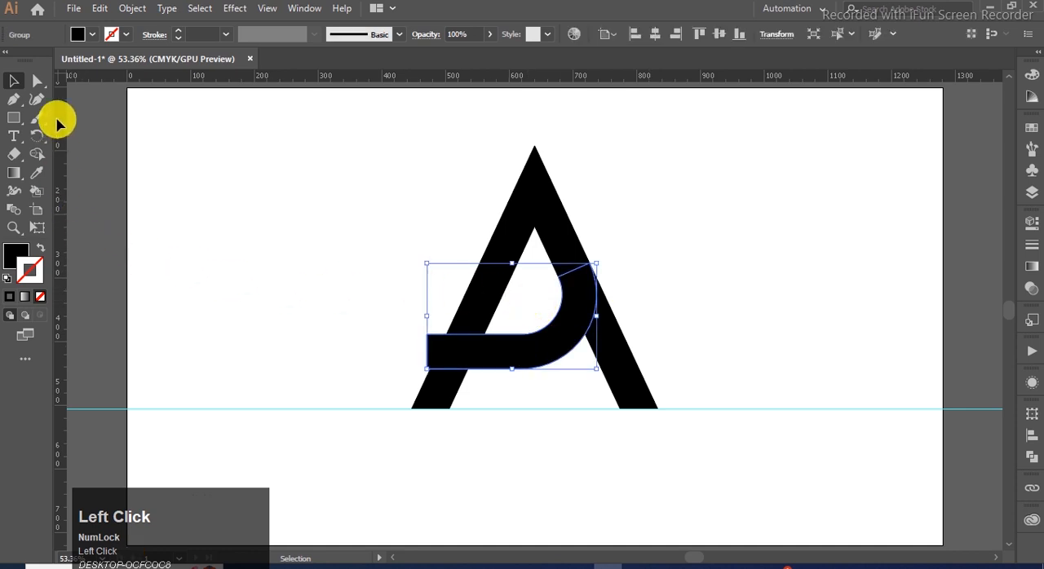
pyautogui.click(143, 12)
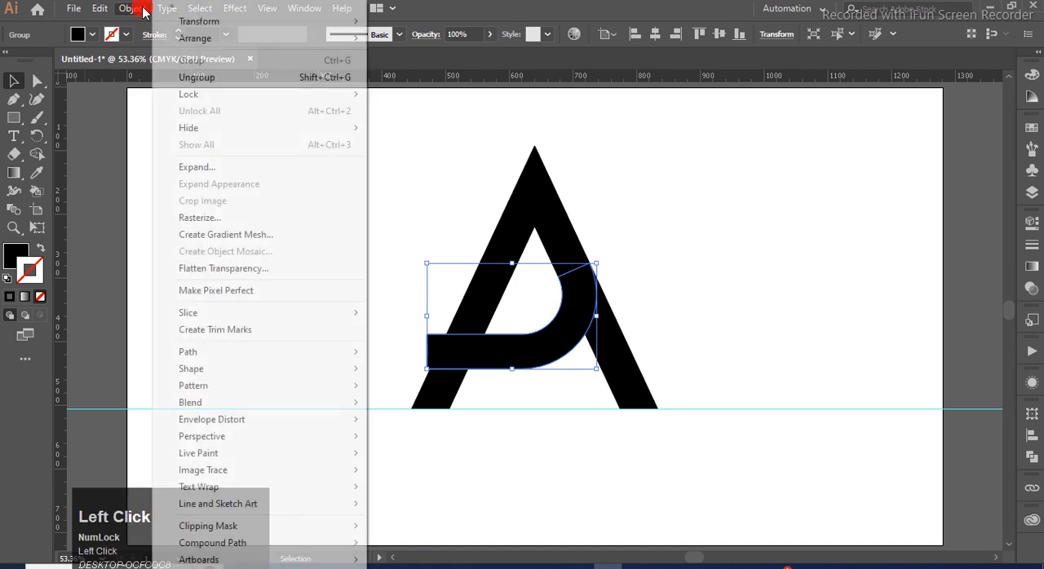
pyautogui.moveTo(300, 355)
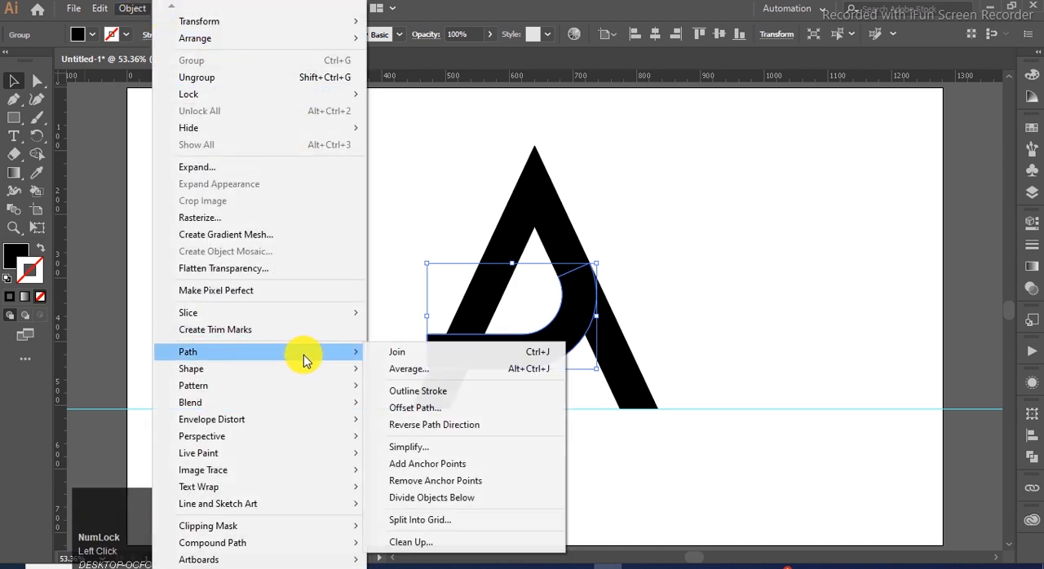
pyautogui.click(457, 409)
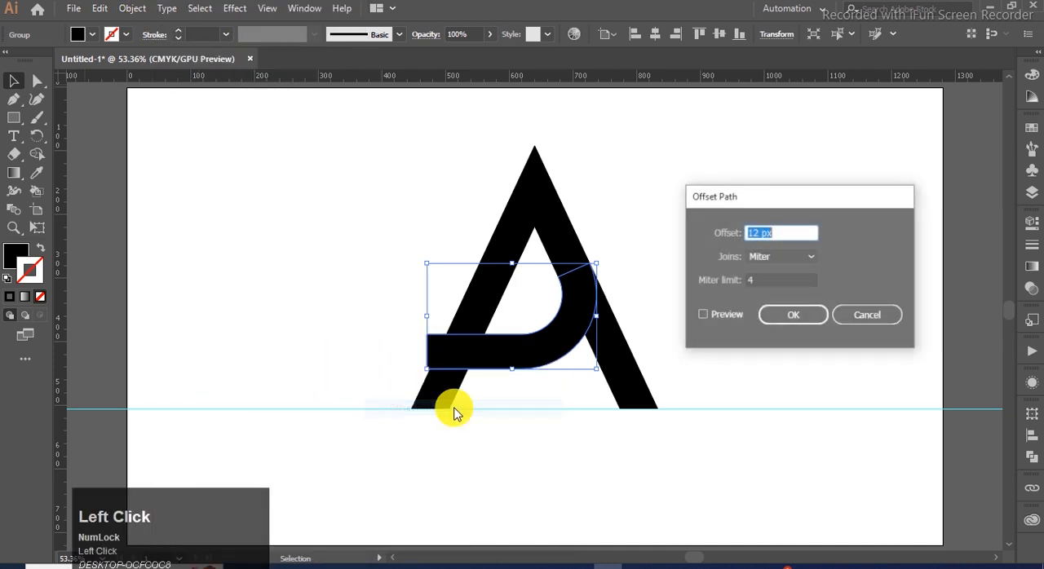
pyautogui.click(703, 316)
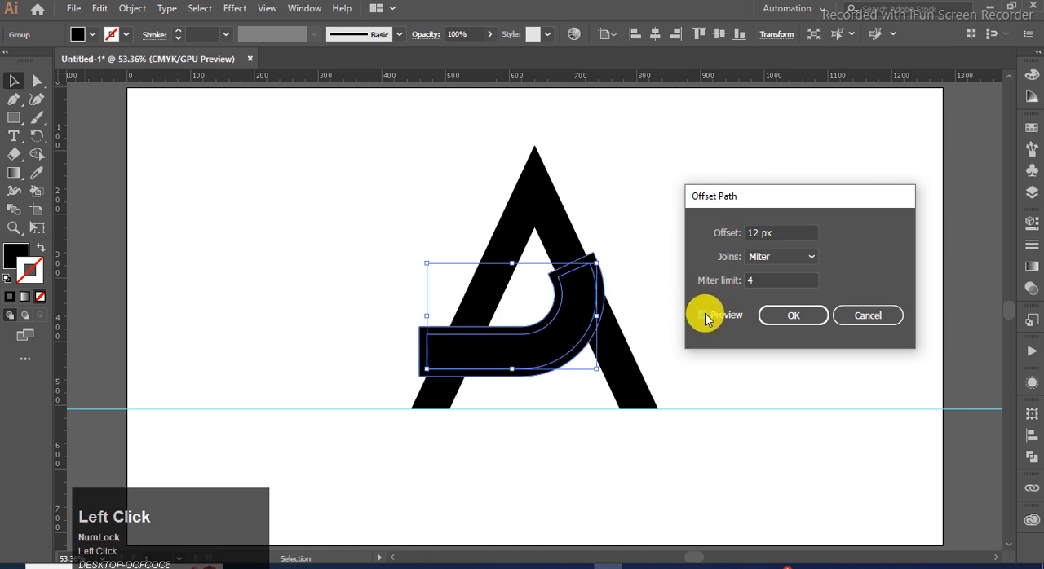
pyautogui.scroll(1, 777, 232)
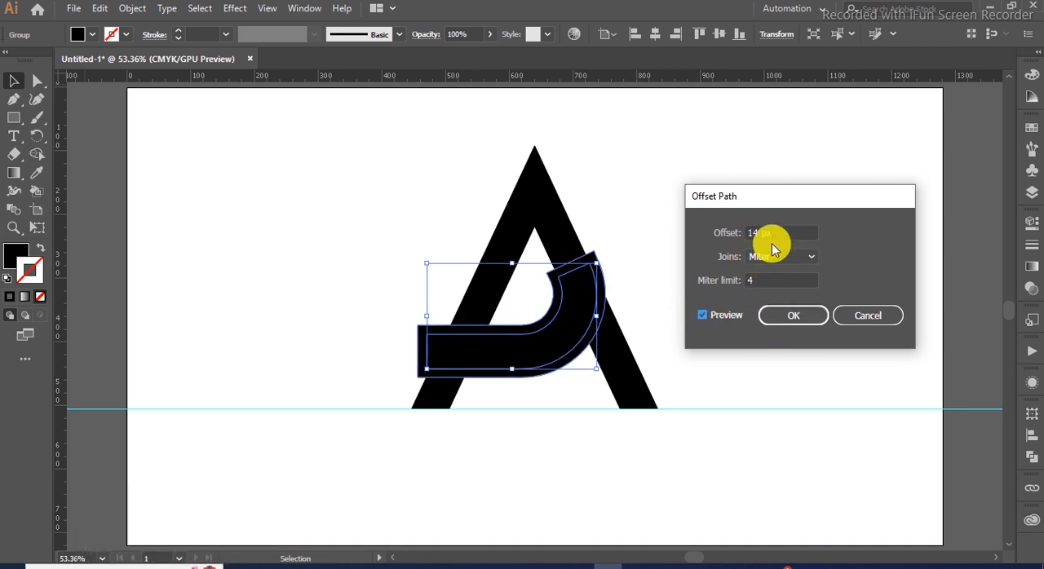
pyautogui.scroll(1, 774, 232)
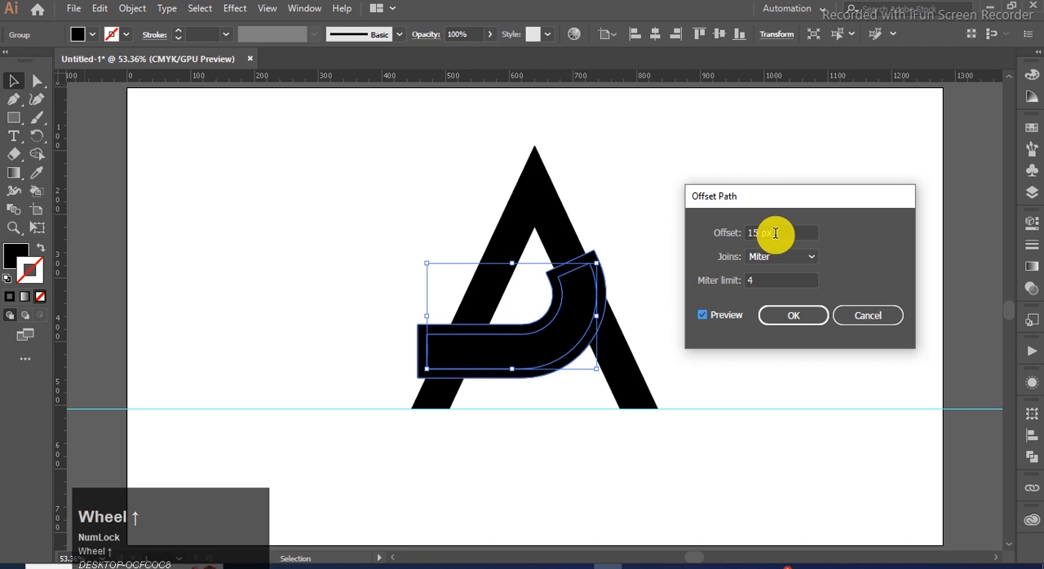
pyautogui.click(775, 318)
pyautogui.click(667, 265)
# Use Shape Builder on all letter shapes to remove the offset strips around the crossbar, cutting gaps above it and beside its curve
pyautogui.moveTo(661, 231); pyautogui.dragTo(392, 380)
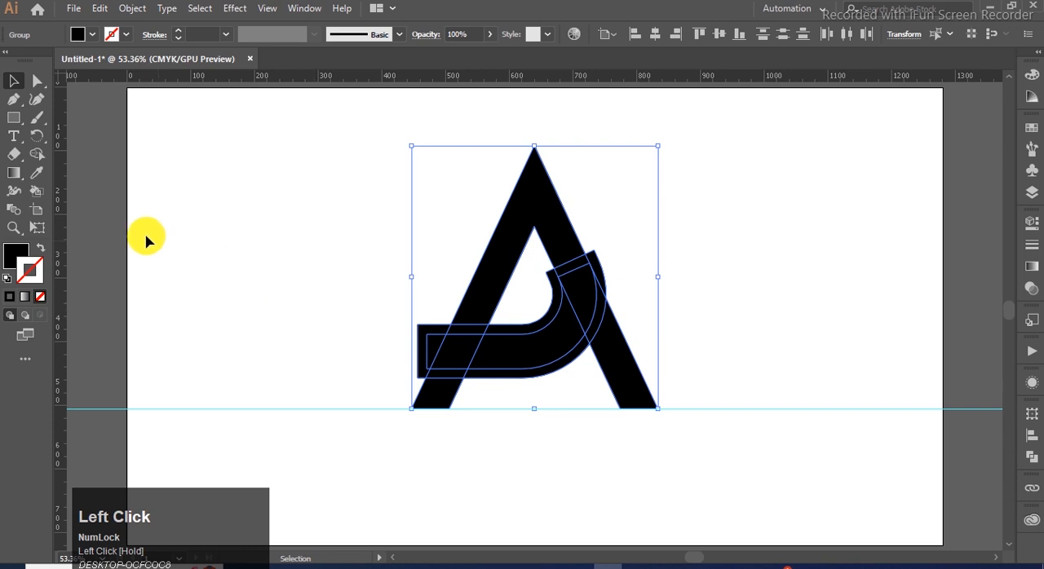
pyautogui.click(36, 154)
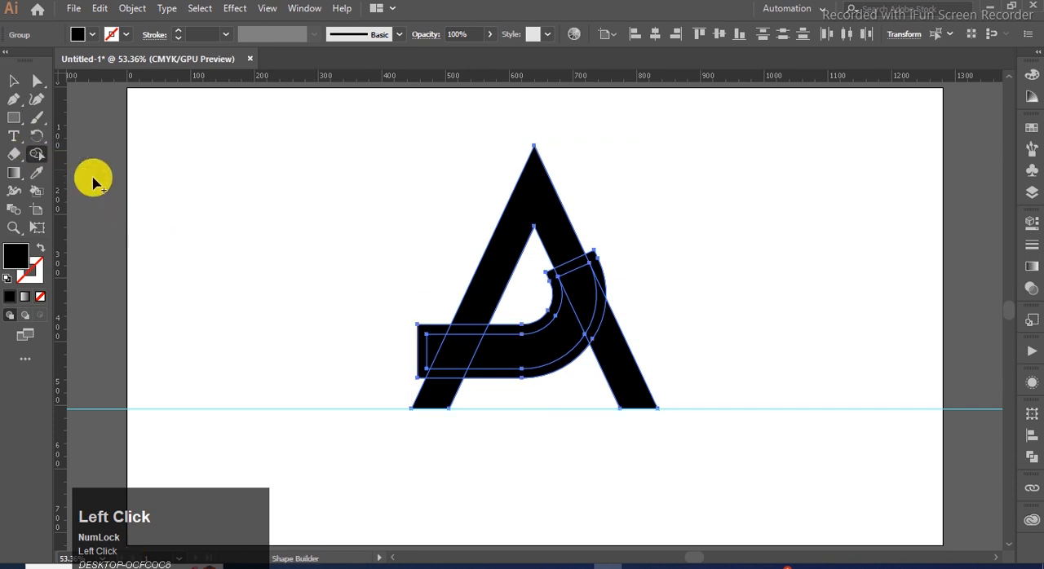
pyautogui.keyDown('alt'); pyautogui.click(601, 284); pyautogui.keyUp('alt')
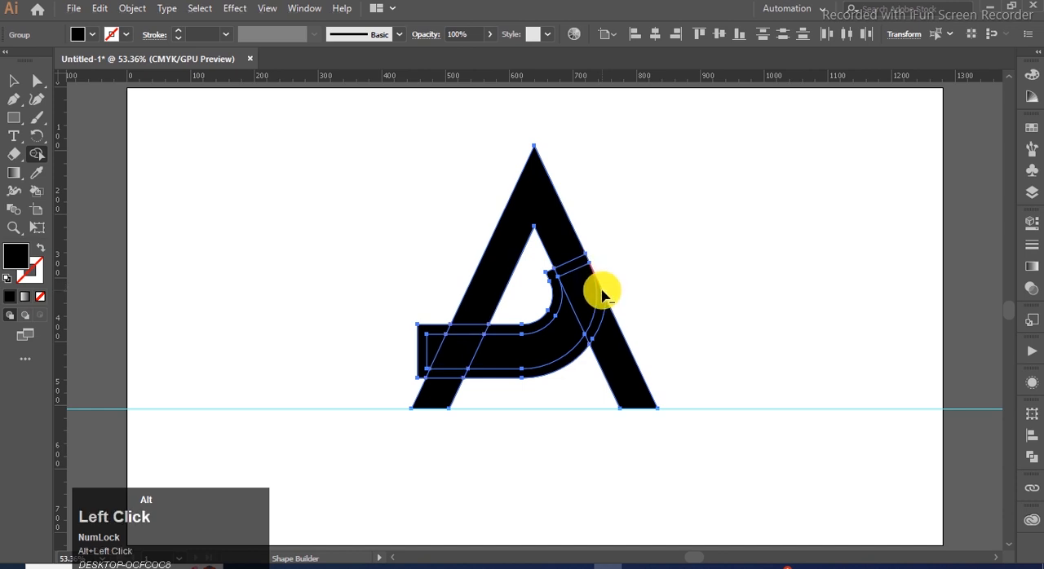
pyautogui.keyDown('alt'); pyautogui.click(600, 303); pyautogui.keyUp('alt')
pyautogui.keyDown('alt'); pyautogui.click(580, 356); pyautogui.keyUp('alt')
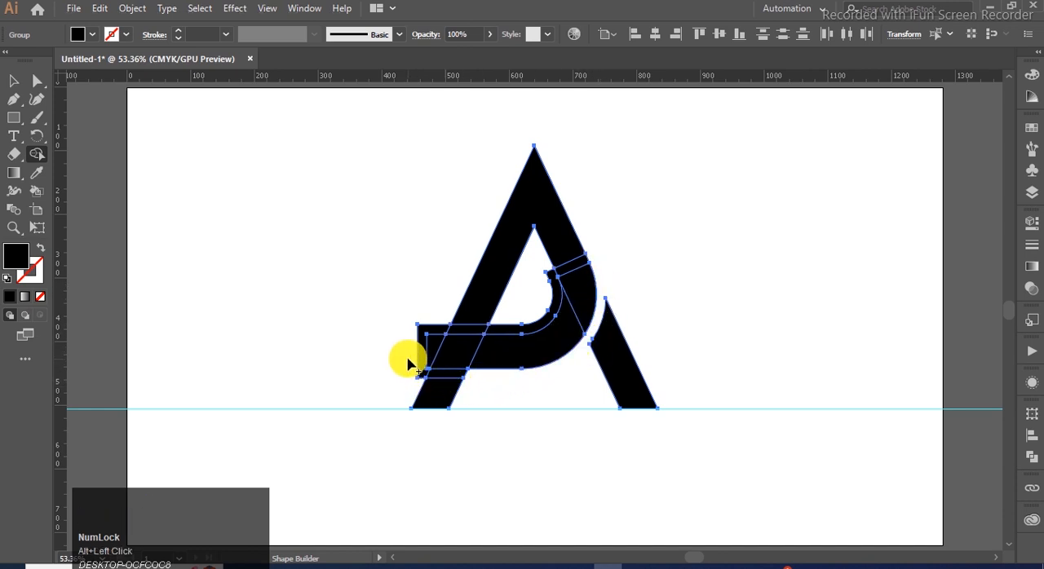
pyautogui.keyDown('alt'); pyautogui.click(500, 333); pyautogui.keyUp('alt')
pyautogui.keyDown('alt'); pyautogui.click(479, 332); pyautogui.keyUp('alt')
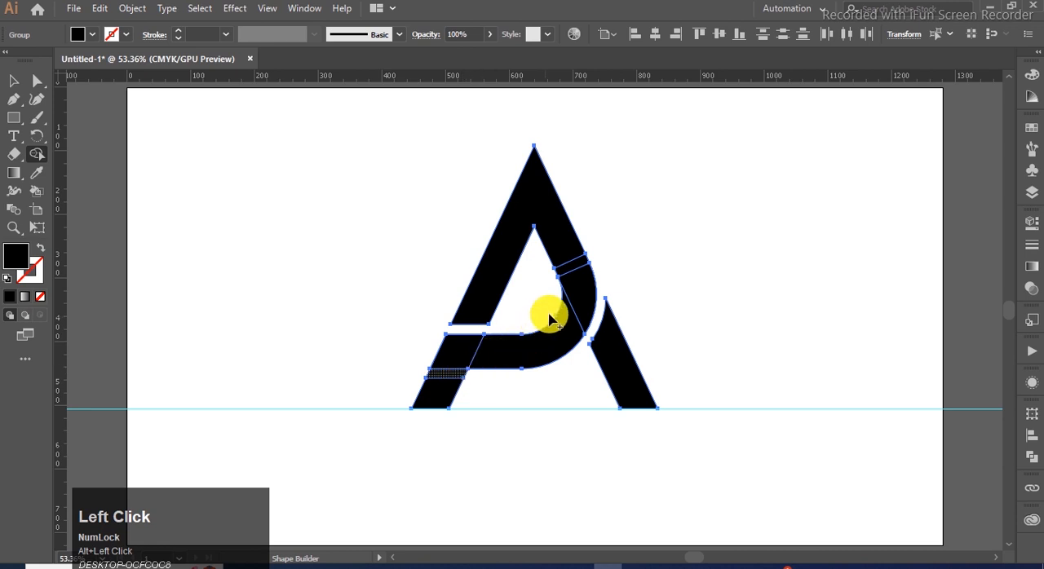
# Merge the lower-left leg, crossbar, curve and upper inverted-V pieces into one continuous shape, and delete the ruler guide
pyautogui.moveTo(436, 391)
pyautogui.mouseDown()
pyautogui.moveTo(458, 349)
pyautogui.moveTo(459, 359)
pyautogui.moveTo(512, 354)
pyautogui.moveTo(581, 304)
pyautogui.mouseUp()
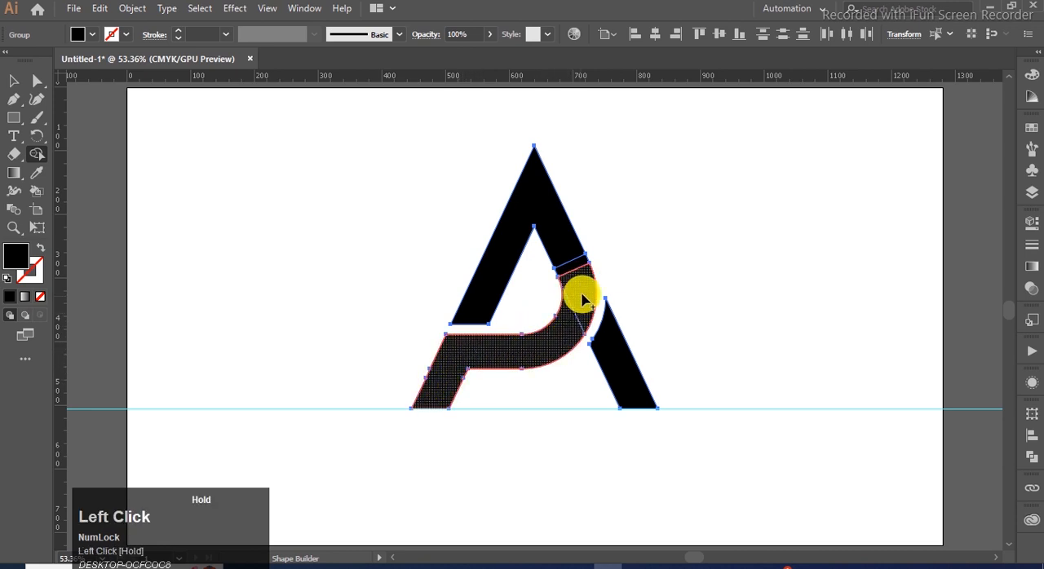
pyautogui.moveTo(573, 263); pyautogui.dragTo(566, 294)
pyautogui.click(15, 75)
pyautogui.click(711, 306)
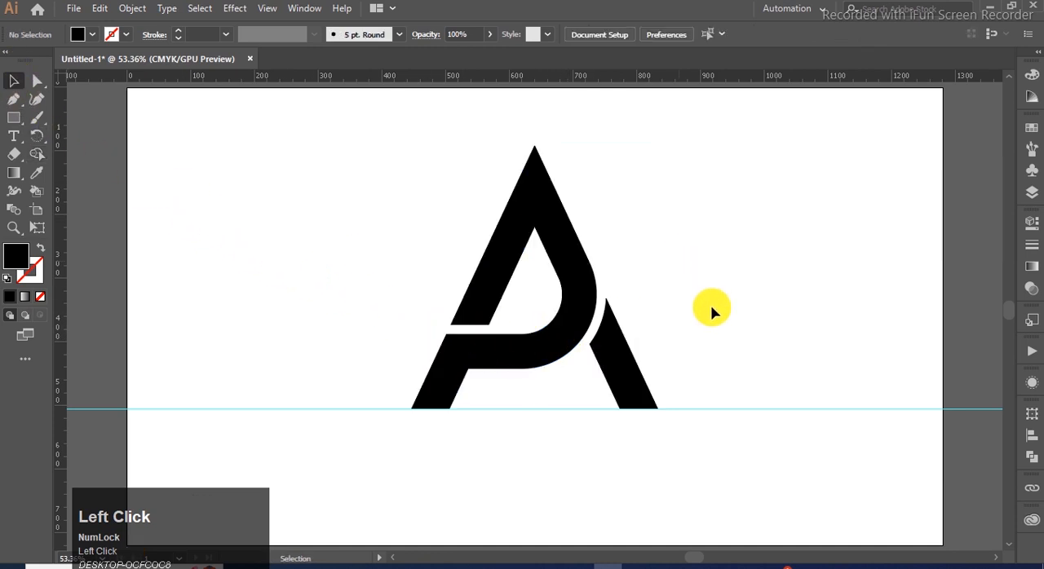
pyautogui.moveTo(728, 405); pyautogui.dragTo(730, 462)
pyautogui.press('Delete')
# Group all the logo shapes and centre the group horizontally and vertically on the artboard
pyautogui.moveTo(711, 182); pyautogui.dragTo(400, 422)
pyautogui.press('ctrl')
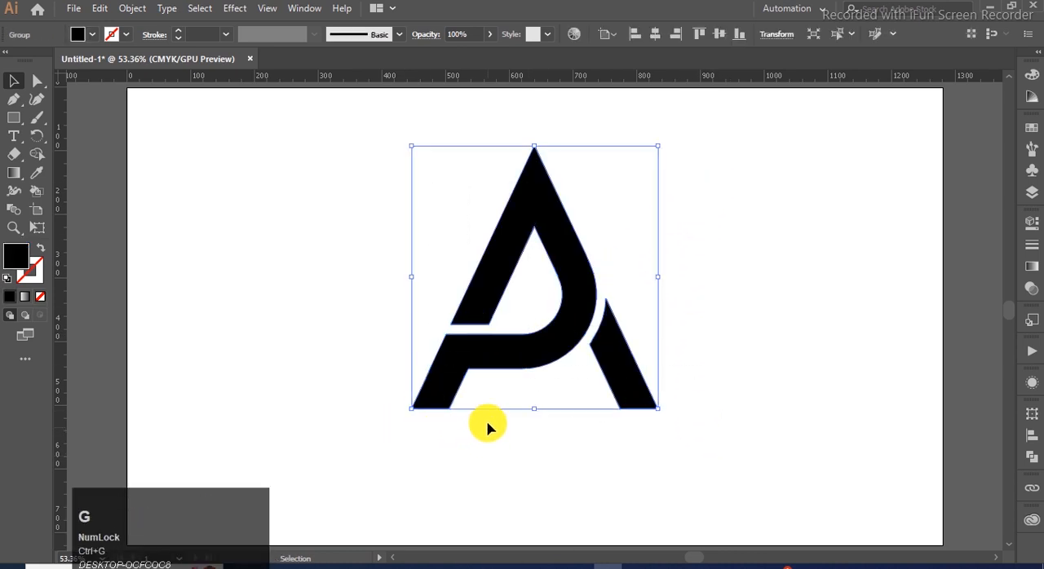
pyautogui.click(655, 36)
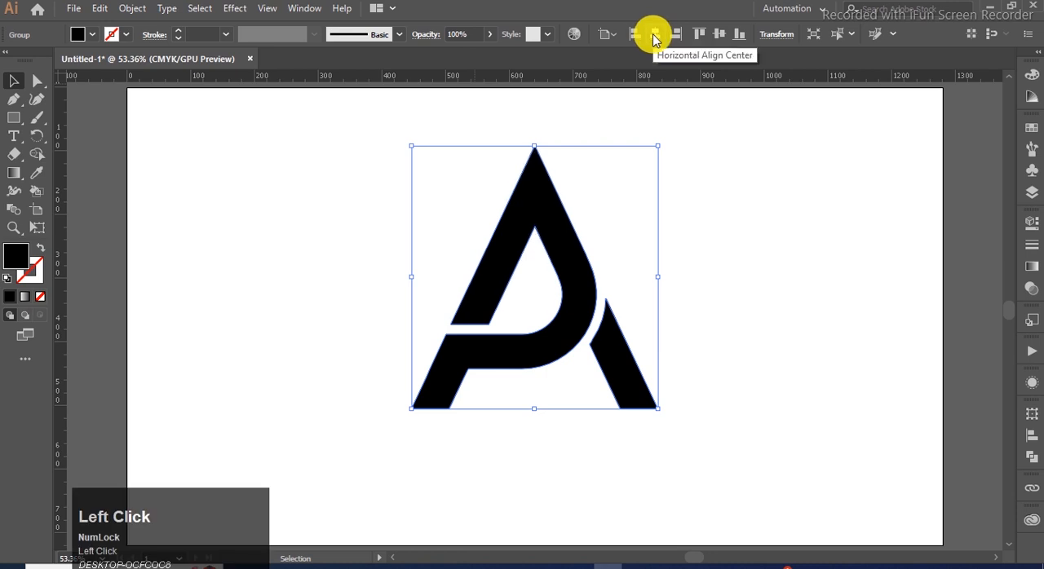
pyautogui.click(720, 34)
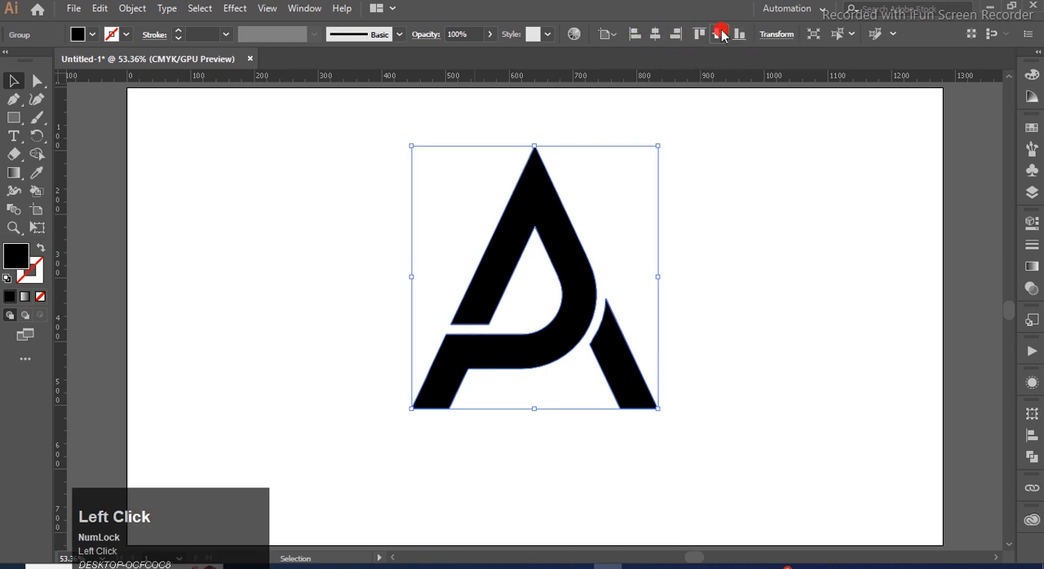
pyautogui.click(696, 275)
pyautogui.scroll(-1, 631, 277)
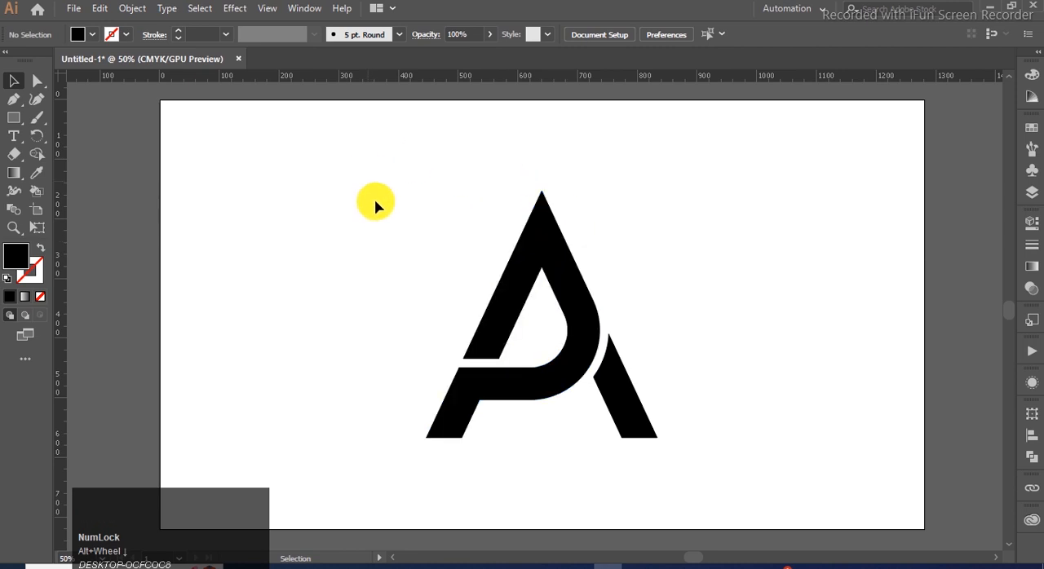
pyautogui.scroll(1, 425, 164)
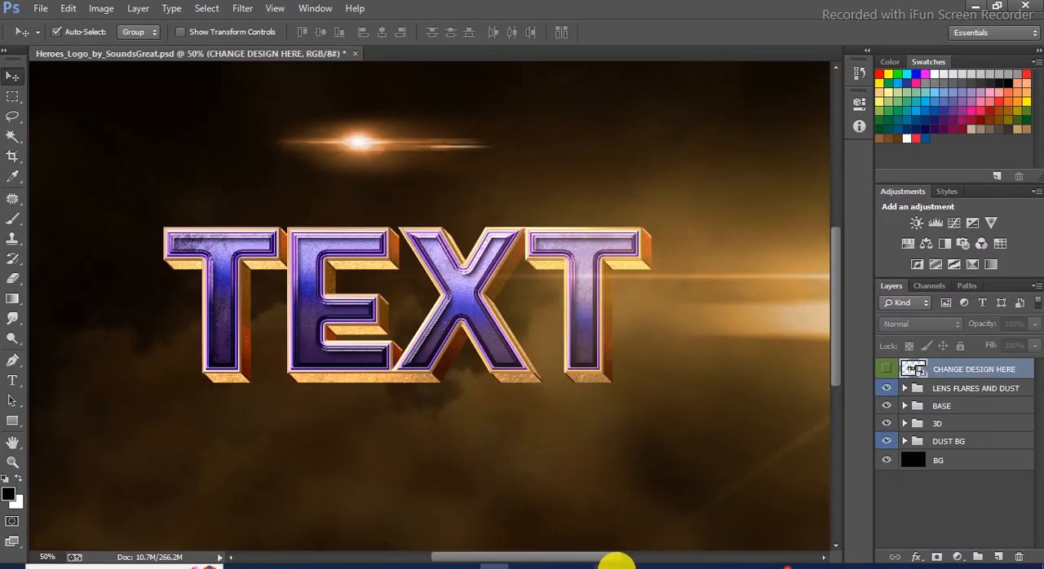
# Switch to Photoshop and open the CHANGE DESIGN HERE smart object's contents in Heroes_Logo_by_SoundsGreat.psd for editing
pyautogui.click(607, 564)
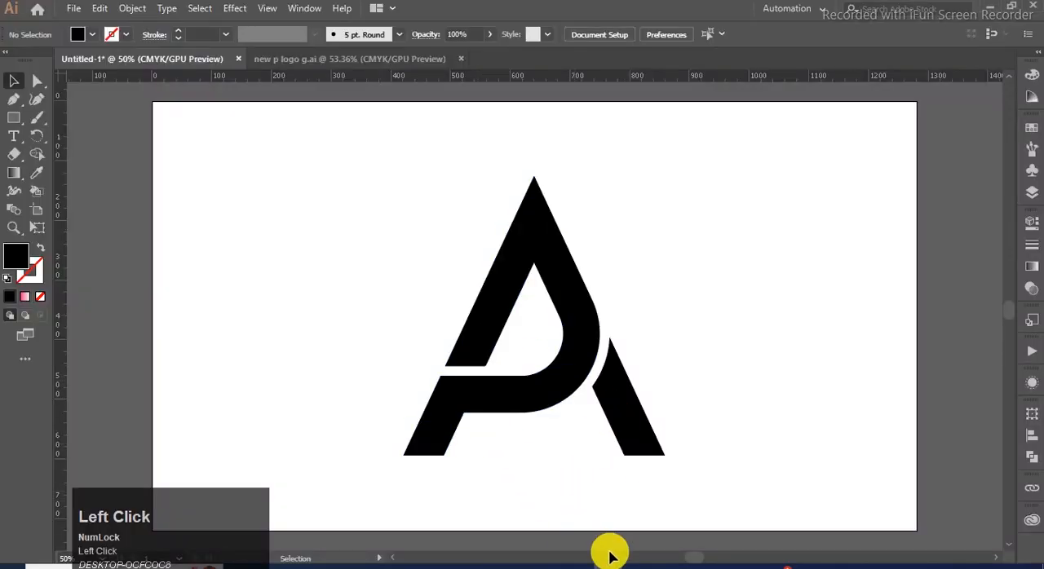
pyautogui.click(496, 563)
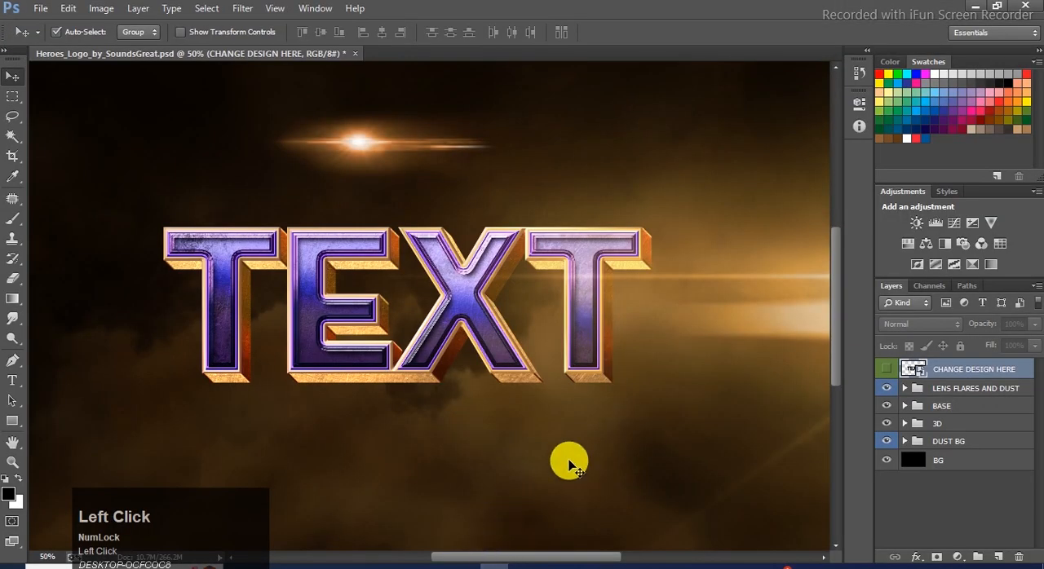
pyautogui.doubleClick(908, 369)
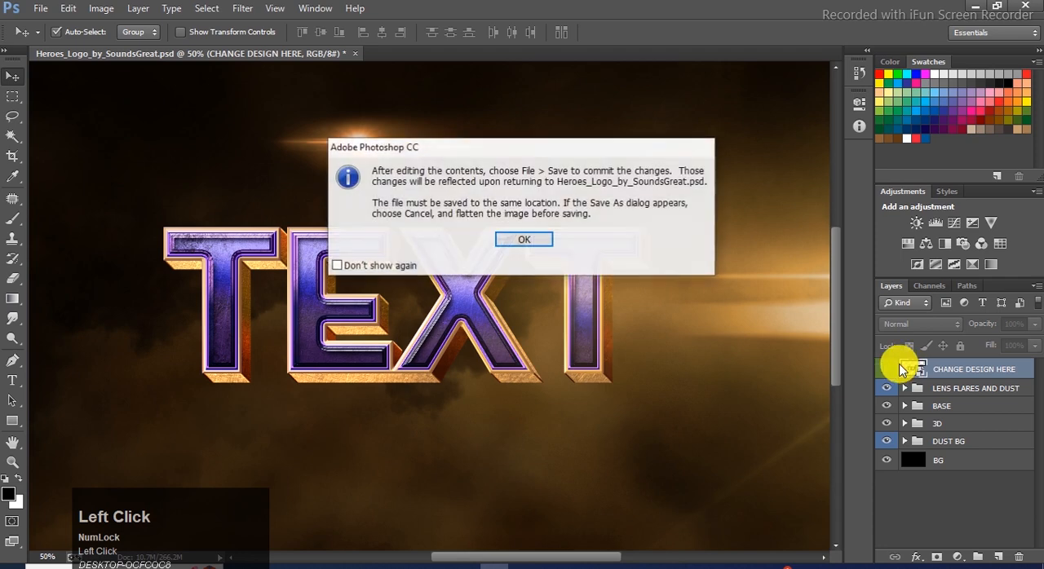
pyautogui.click(522, 239)
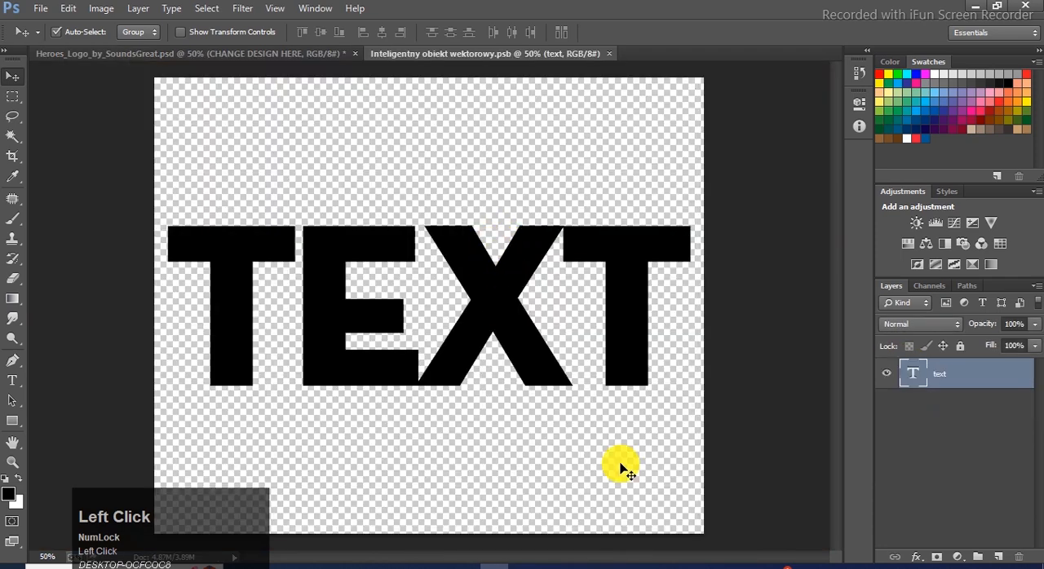
# Switch to Illustrator, select the whole A logo and bring it into the open Photoshop smart object document as a vector smart object
pyautogui.click(595, 565)
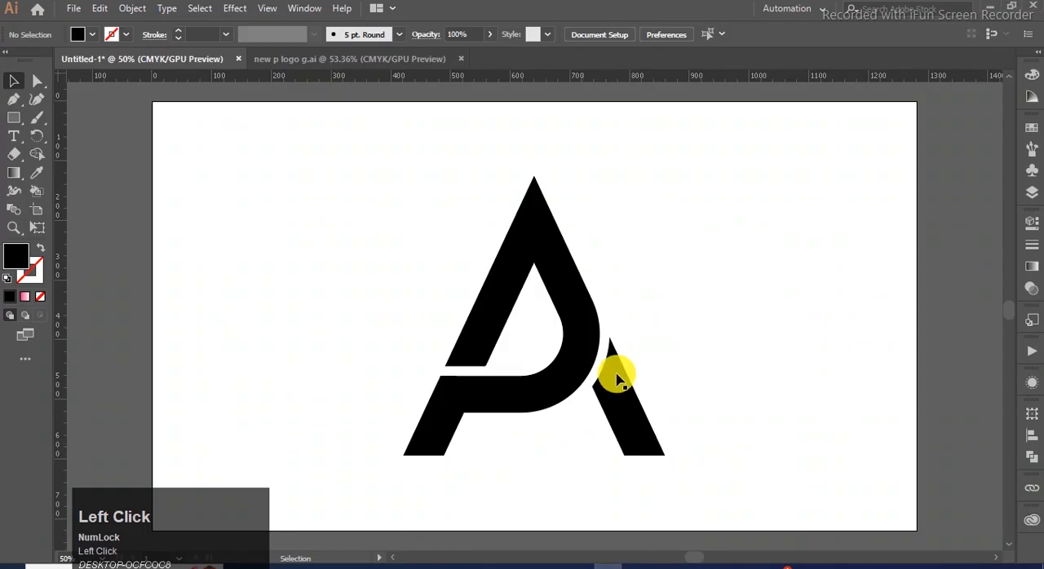
pyautogui.moveTo(714, 226); pyautogui.dragTo(367, 504)
pyautogui.moveTo(513, 275); pyautogui.dragTo(595, 567)
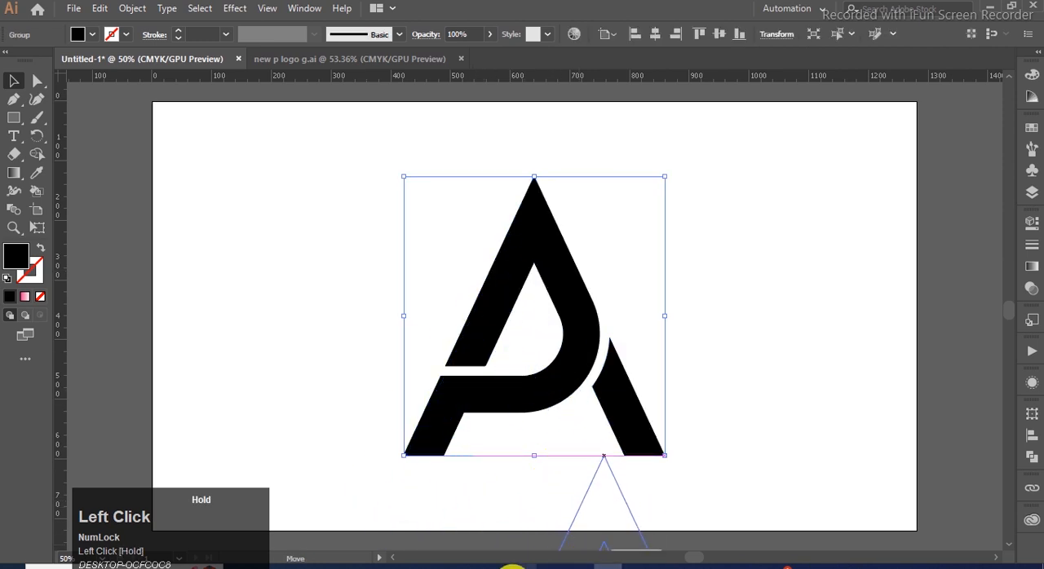
pyautogui.moveTo(496, 566); pyautogui.dragTo(408, 275)
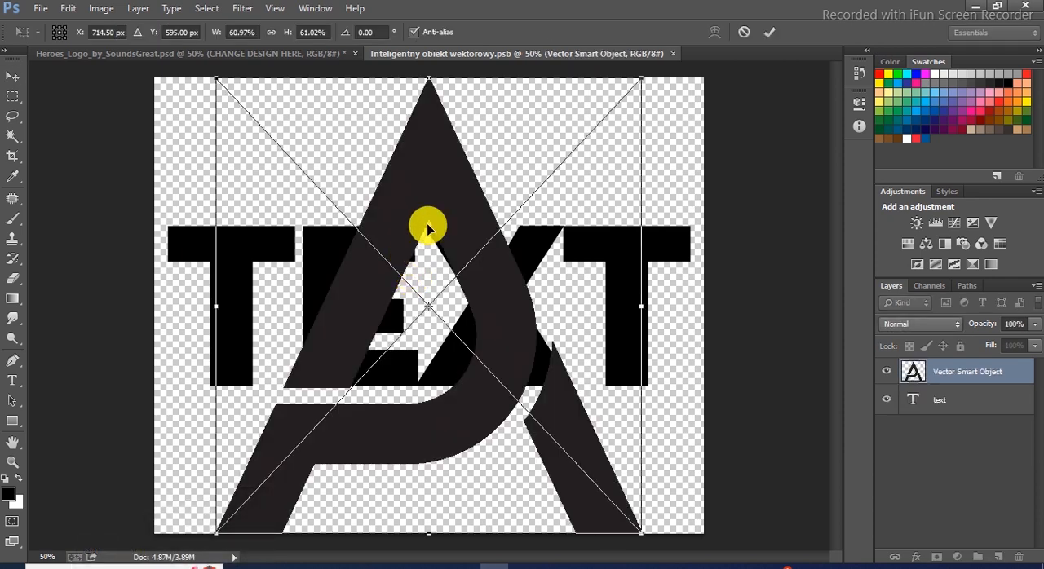
# Scale the placed logo down slightly about its centre, commit the placement and align it to the centre of the canvas
pyautogui.moveTo(642, 80); pyautogui.dragTo(615, 106)
pyautogui.click(368, 300)
pyautogui.doubleClick(369, 300)
pyautogui.hotkey('ctrl', 'a')
pyautogui.click(381, 32)
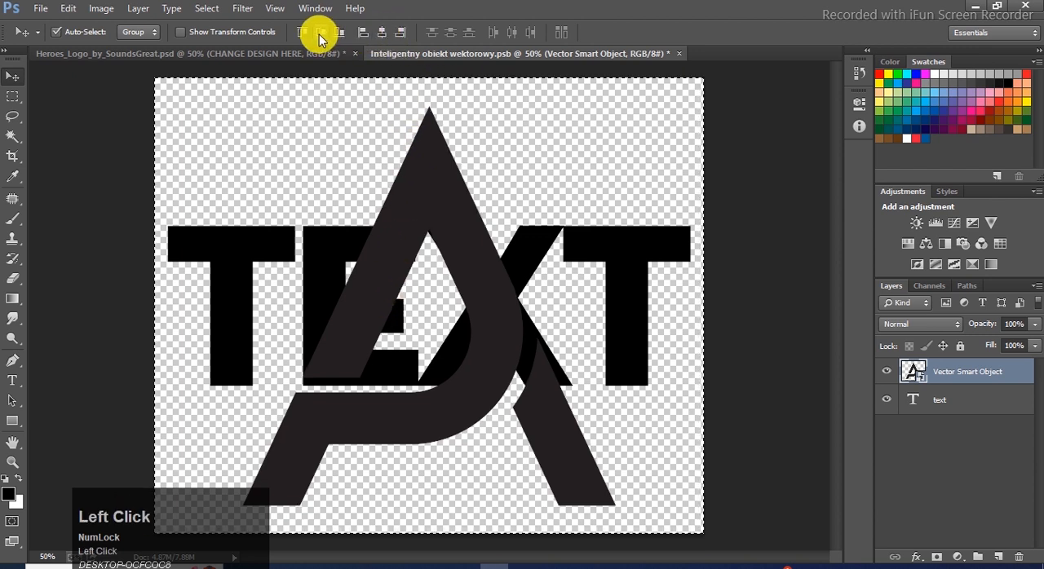
pyautogui.hotkey('ctrl', 'd')
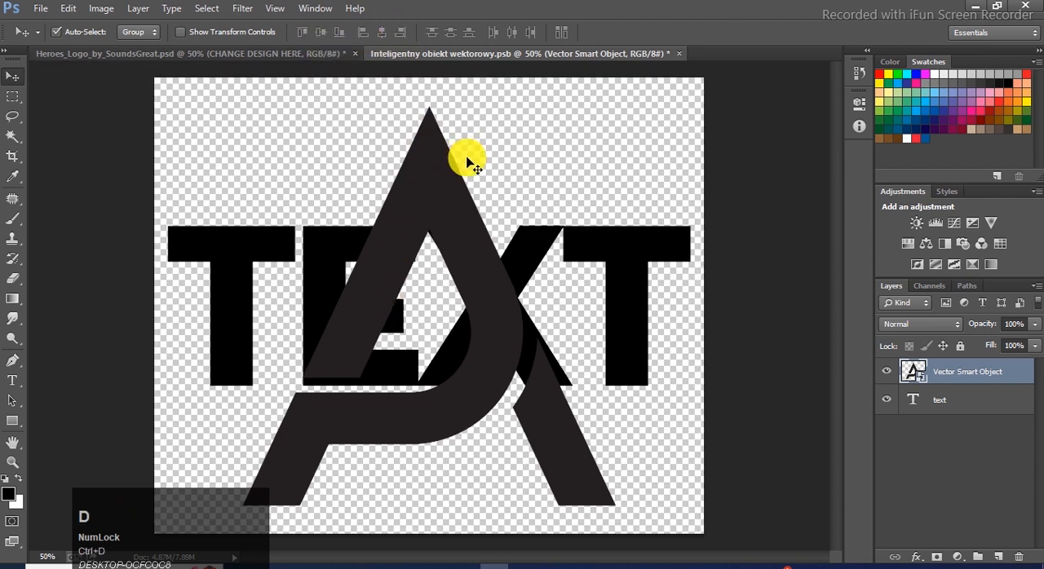
# Delete the placeholder text layer, then save and close the smart object document to update the mockup
pyautogui.click(958, 406)
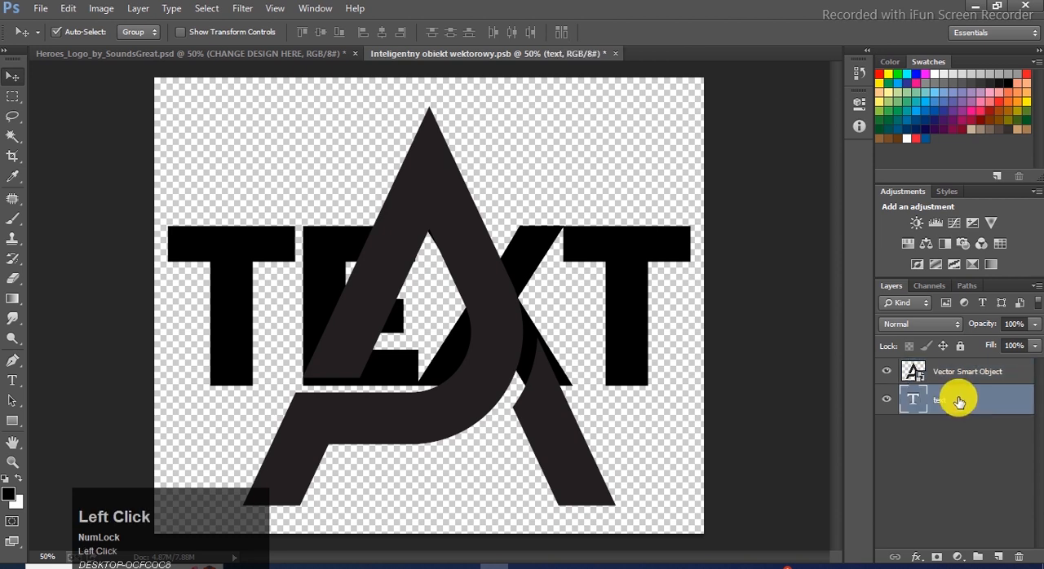
pyautogui.press('Delete')
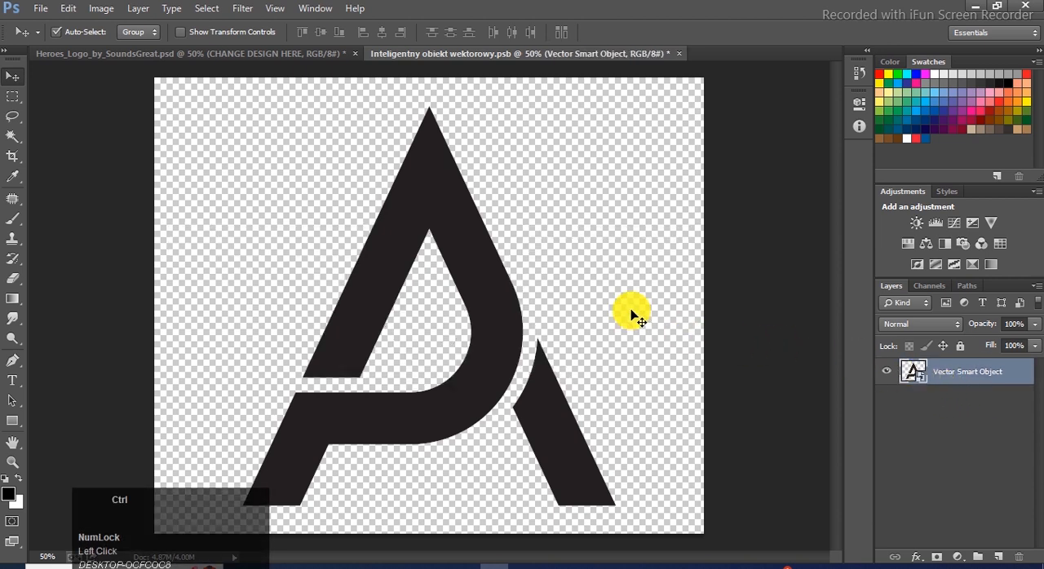
pyautogui.hotkey('ctrl', 's')
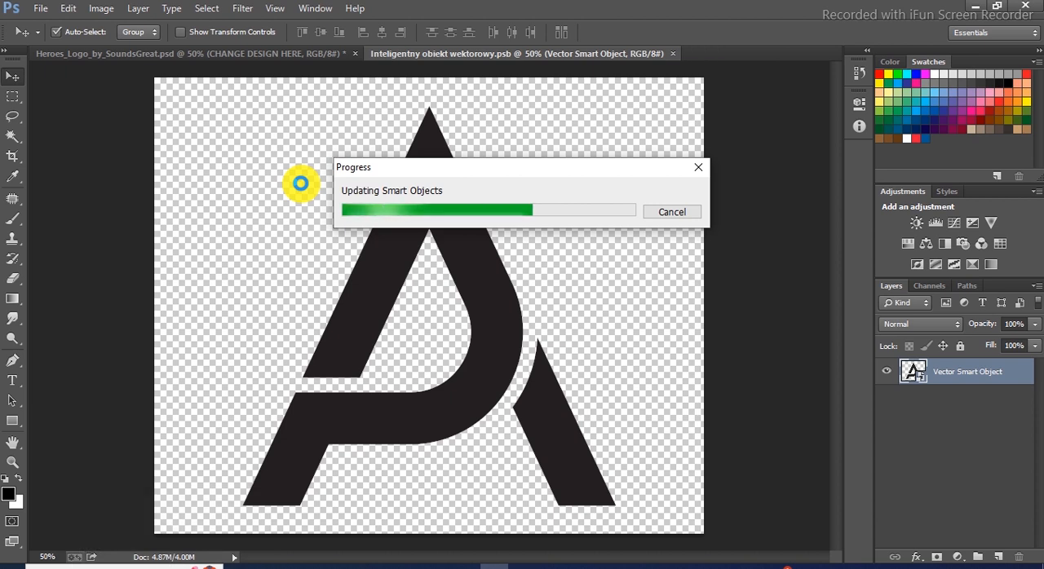
pyautogui.click(674, 54)
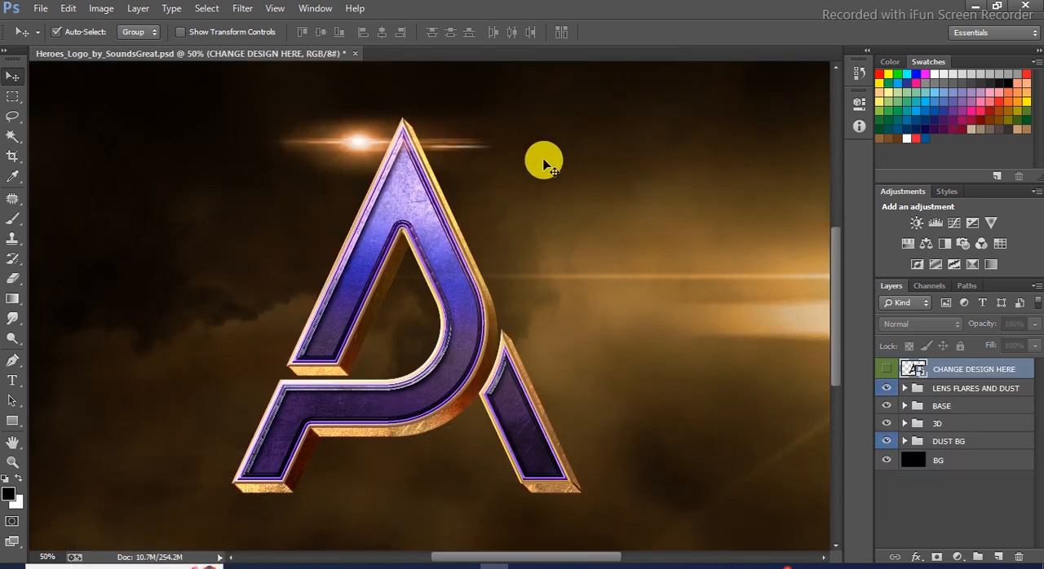
pyautogui.scroll(-1, 548, 160)
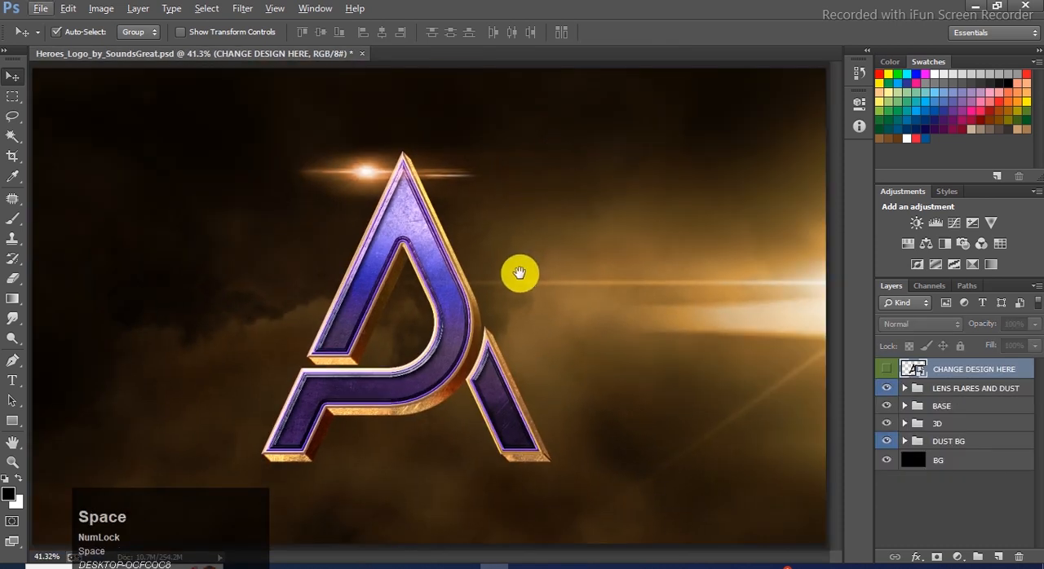
pyautogui.scroll(1, 574, 259)
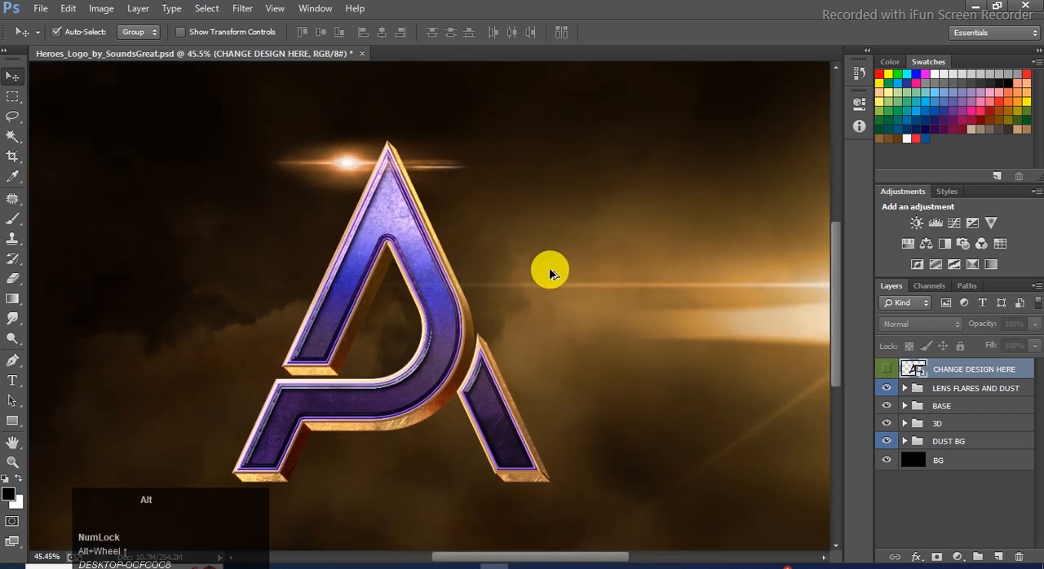
pyautogui.scroll(-1, 549, 276)
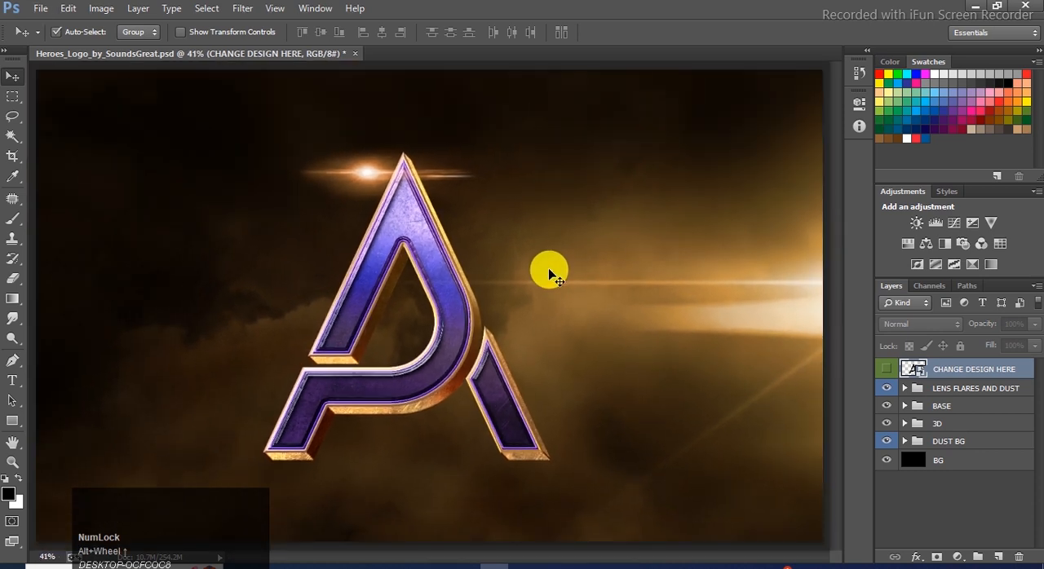